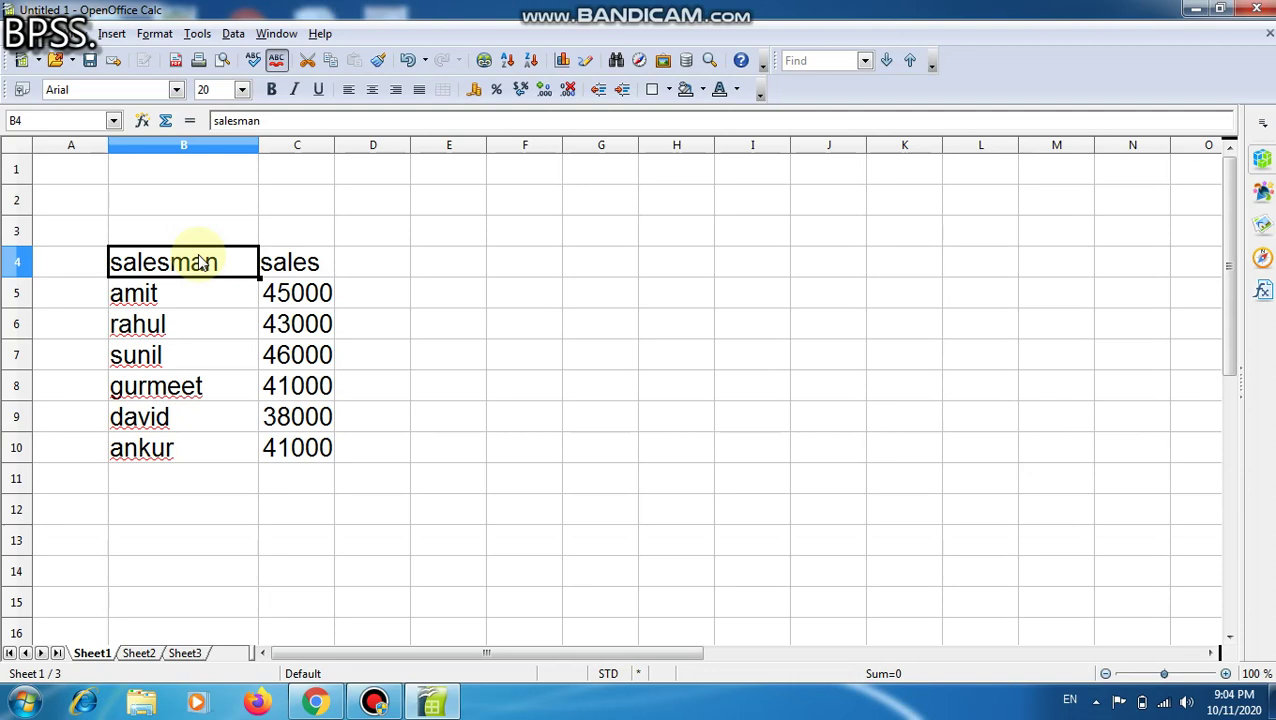
pyautogui.click(218, 324)
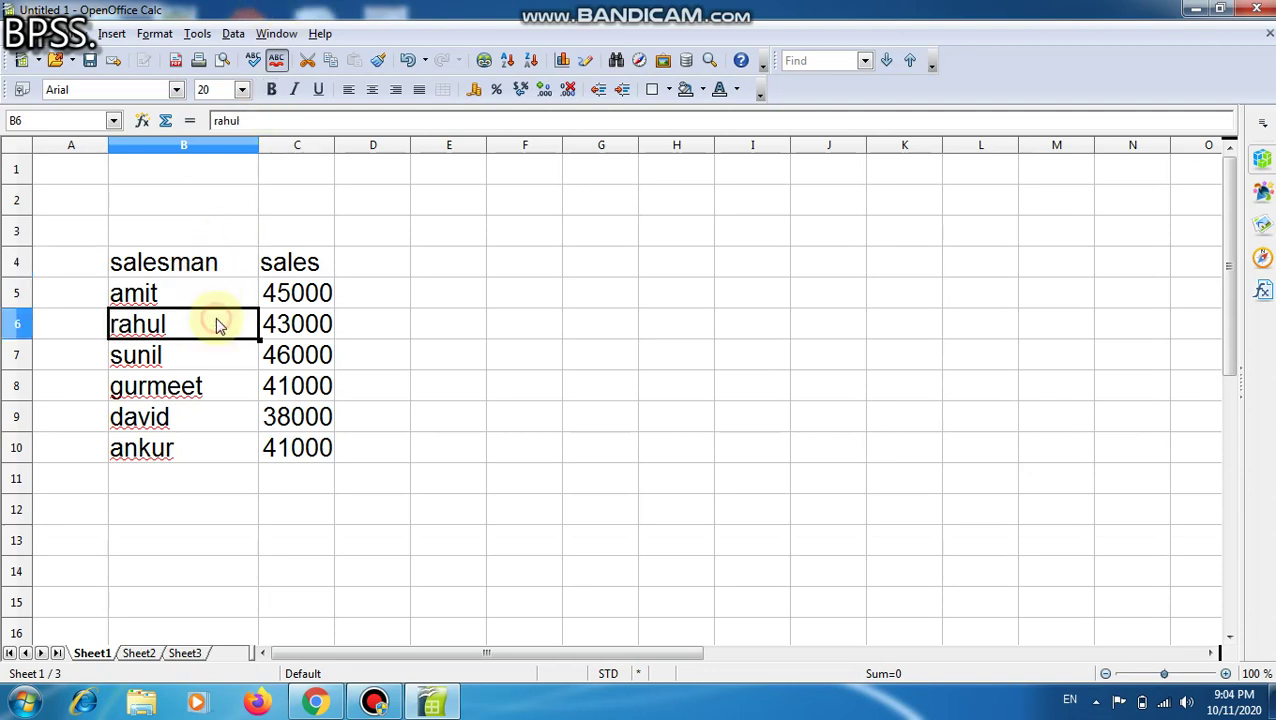
pyautogui.click(217, 263)
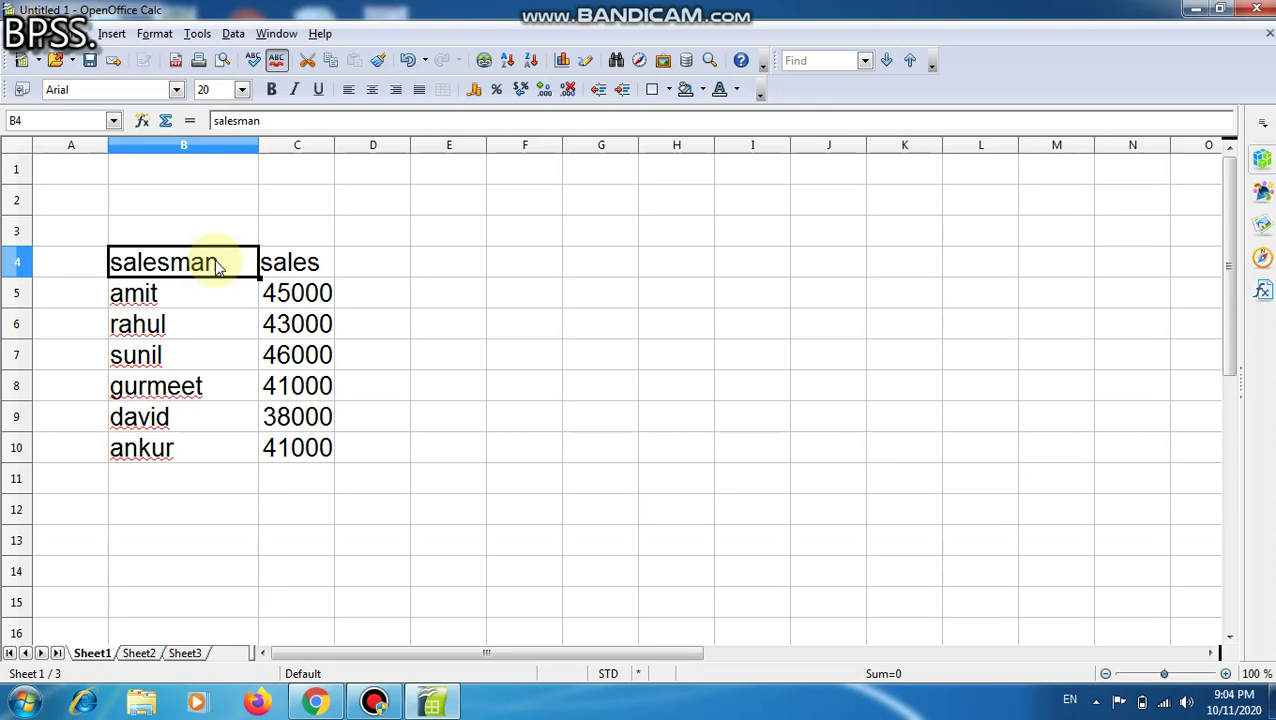
pyautogui.click(382, 292)
pyautogui.click(233, 266)
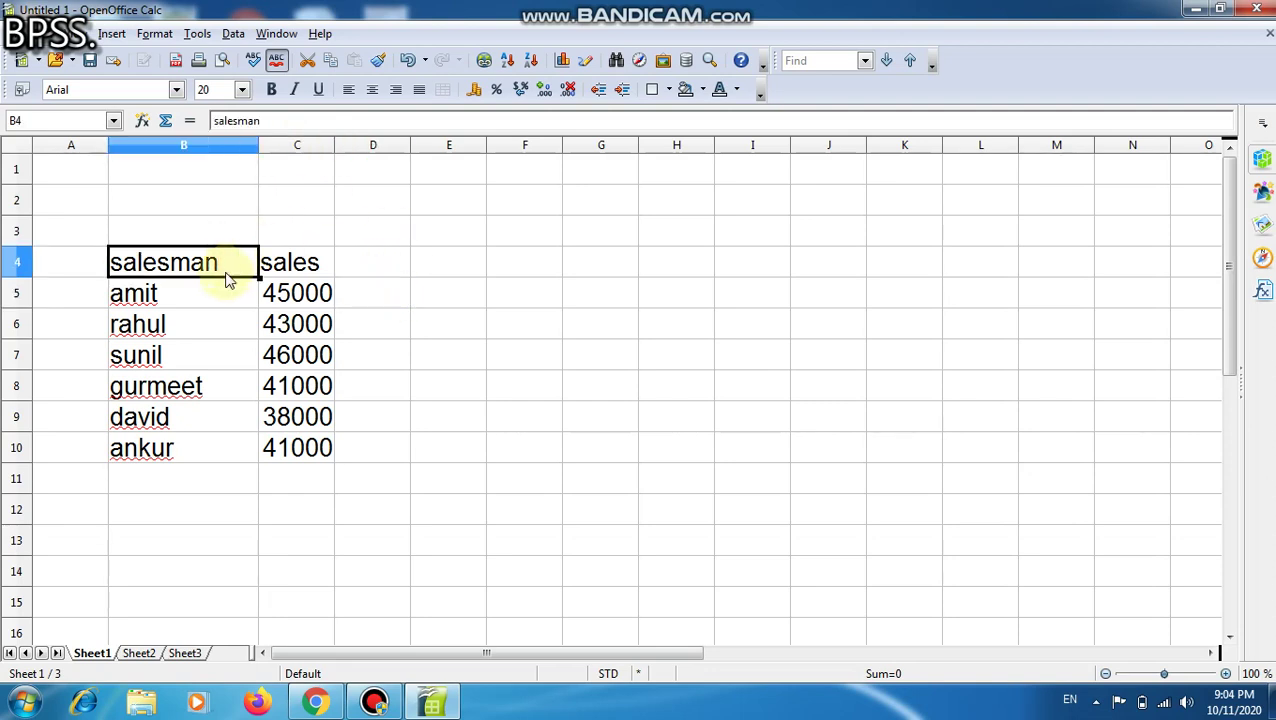
pyautogui.click(205, 330)
pyautogui.click(305, 270)
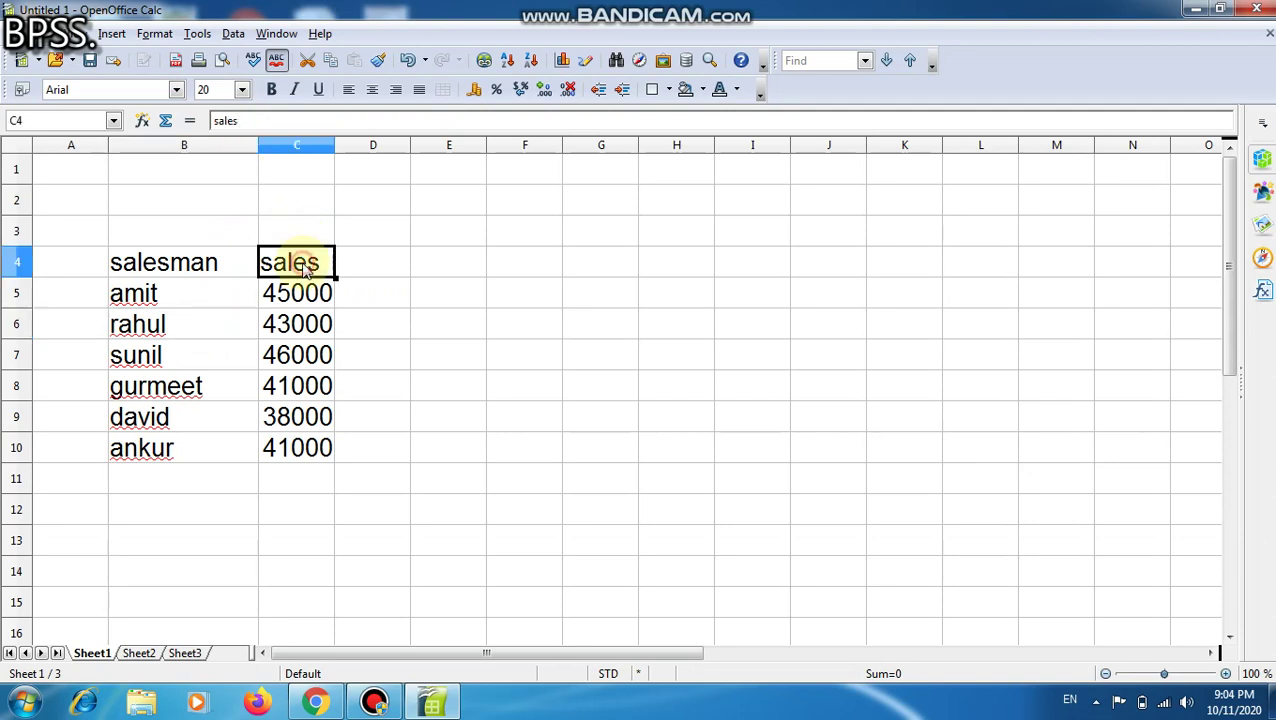
pyautogui.click(215, 275)
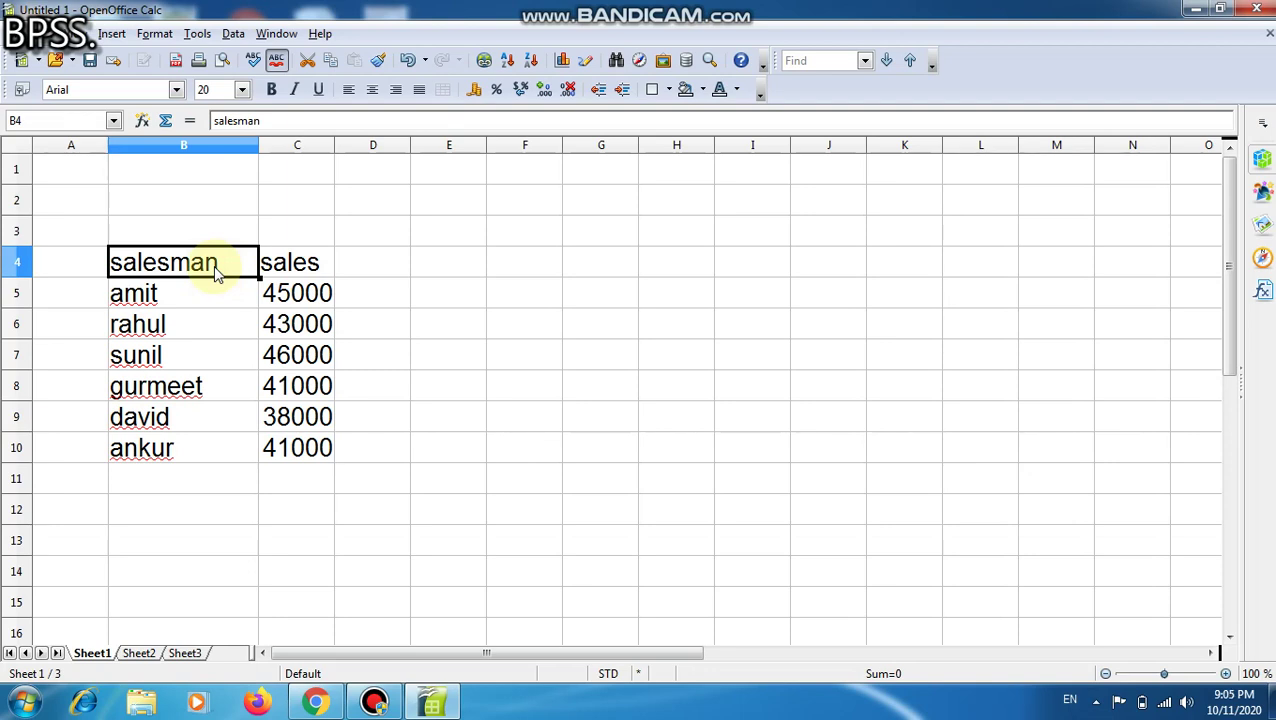
pyautogui.click(238, 328)
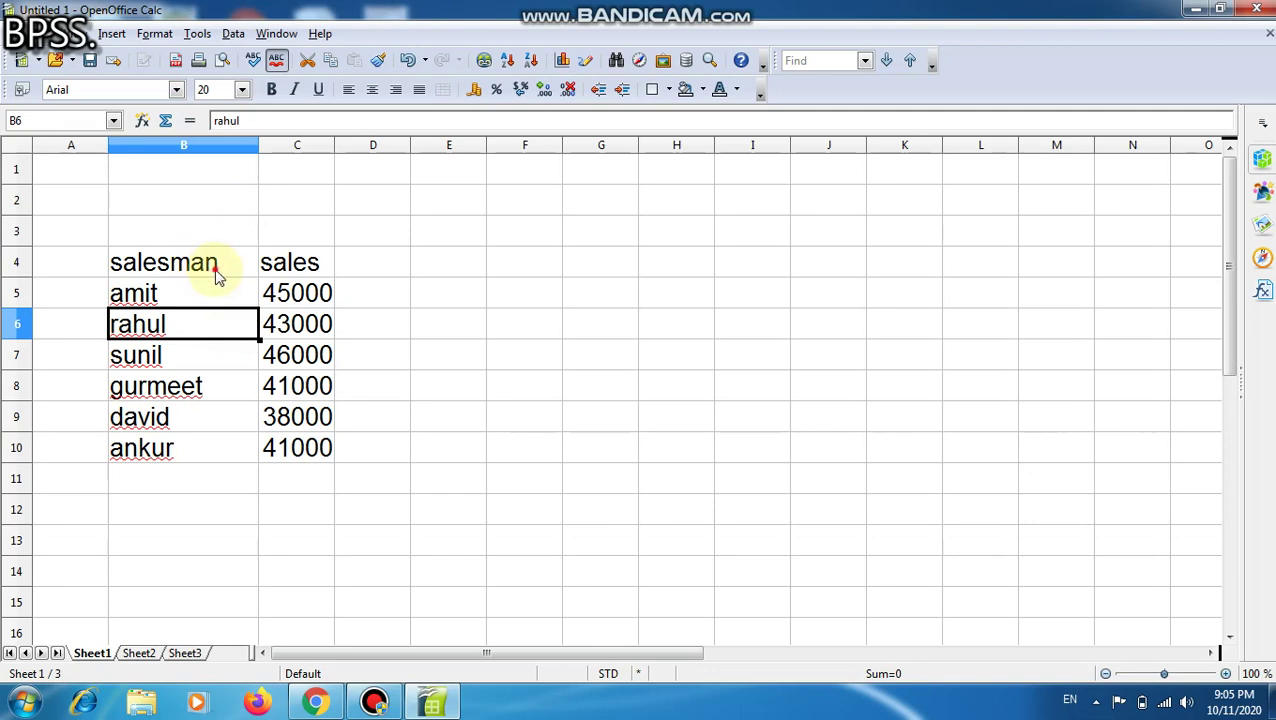
# Insert a chart from the salesman and sales table in B4:C10 and move the Chart Wizard higher over the sheet
pyautogui.click(218, 277)
pyautogui.moveTo(218, 277); pyautogui.dragTo(308, 446)
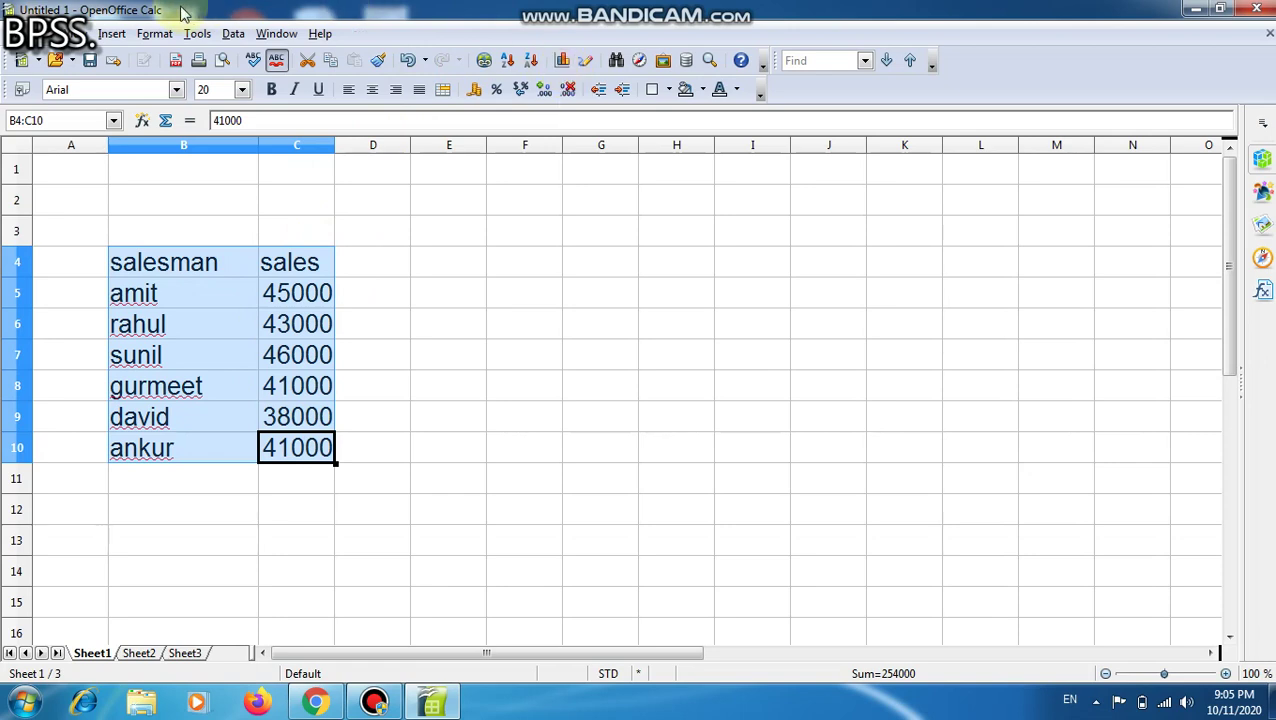
pyautogui.click(111, 33)
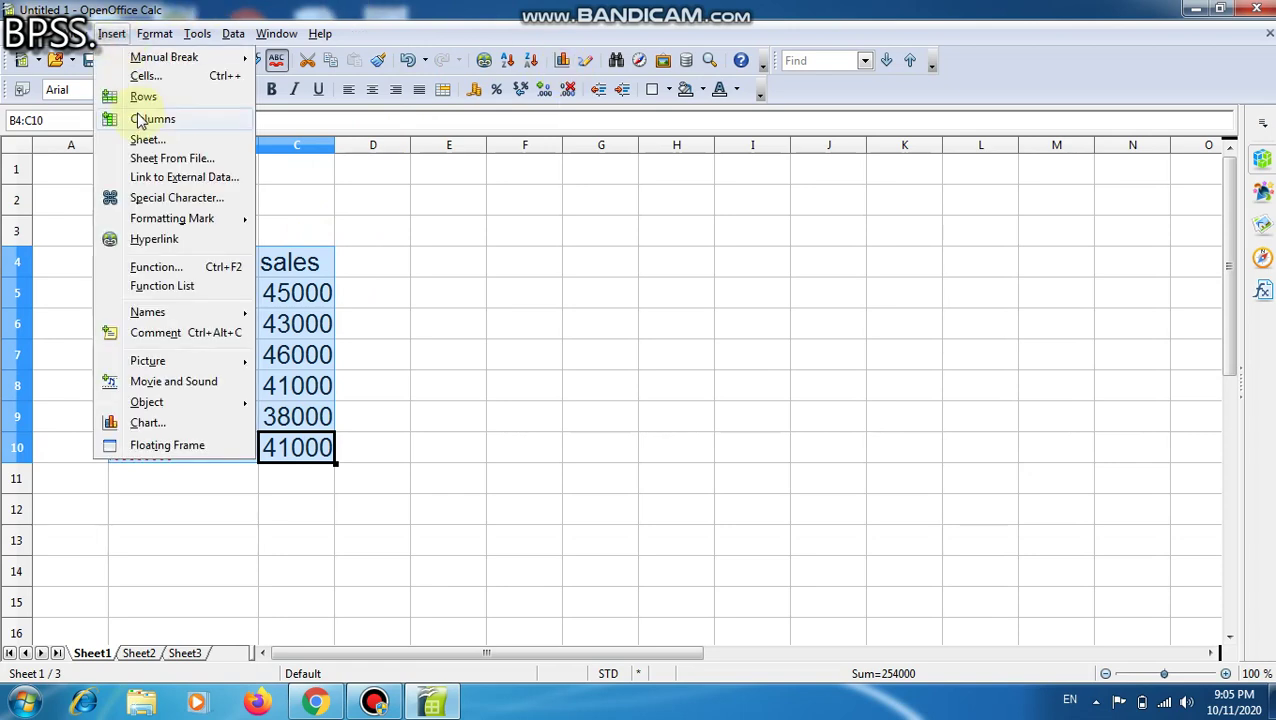
pyautogui.click(146, 422)
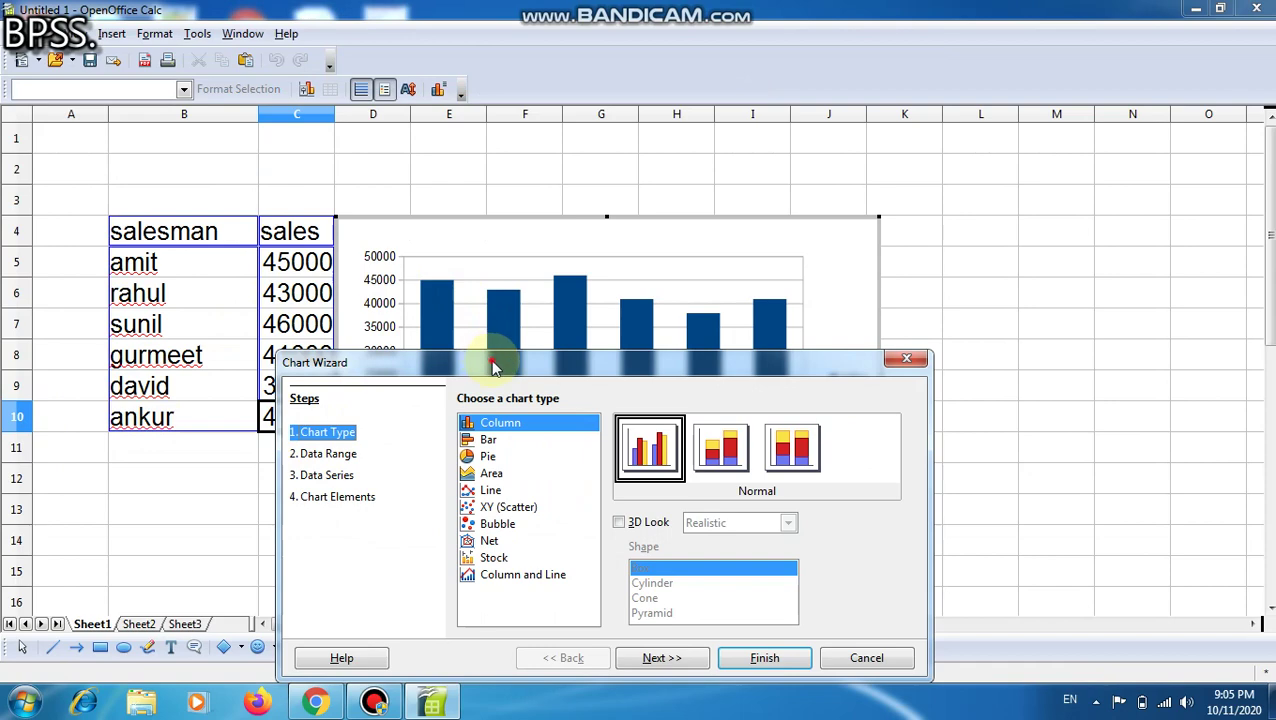
pyautogui.moveTo(492, 366); pyautogui.dragTo(578, 162)
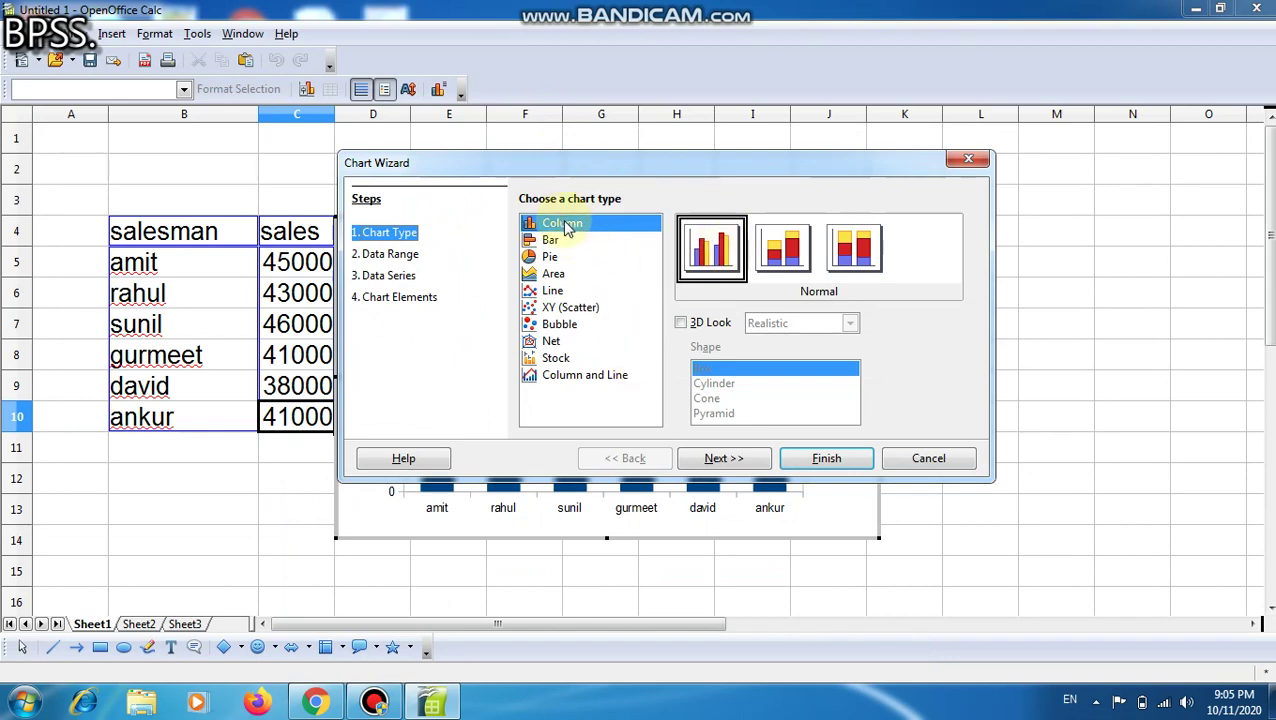
# Try the Stacked and Percent Stacked variants of the Column chart type
pyautogui.click(399, 233)
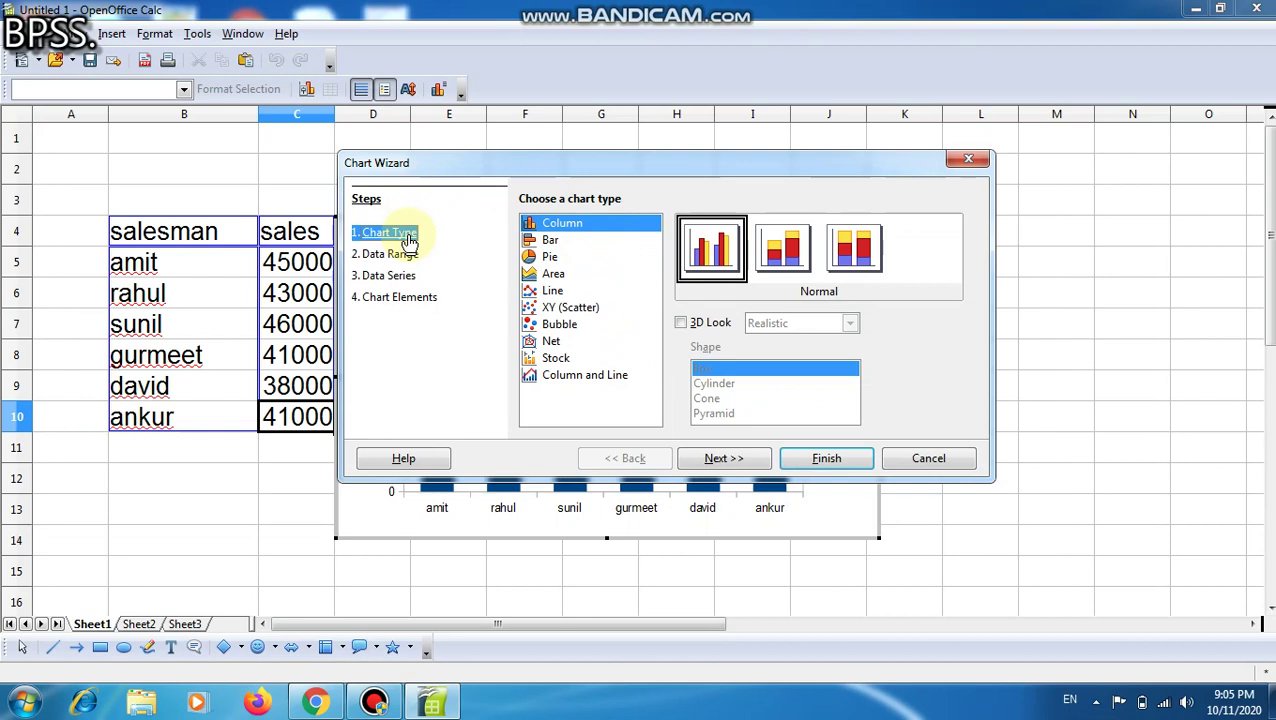
pyautogui.click(572, 222)
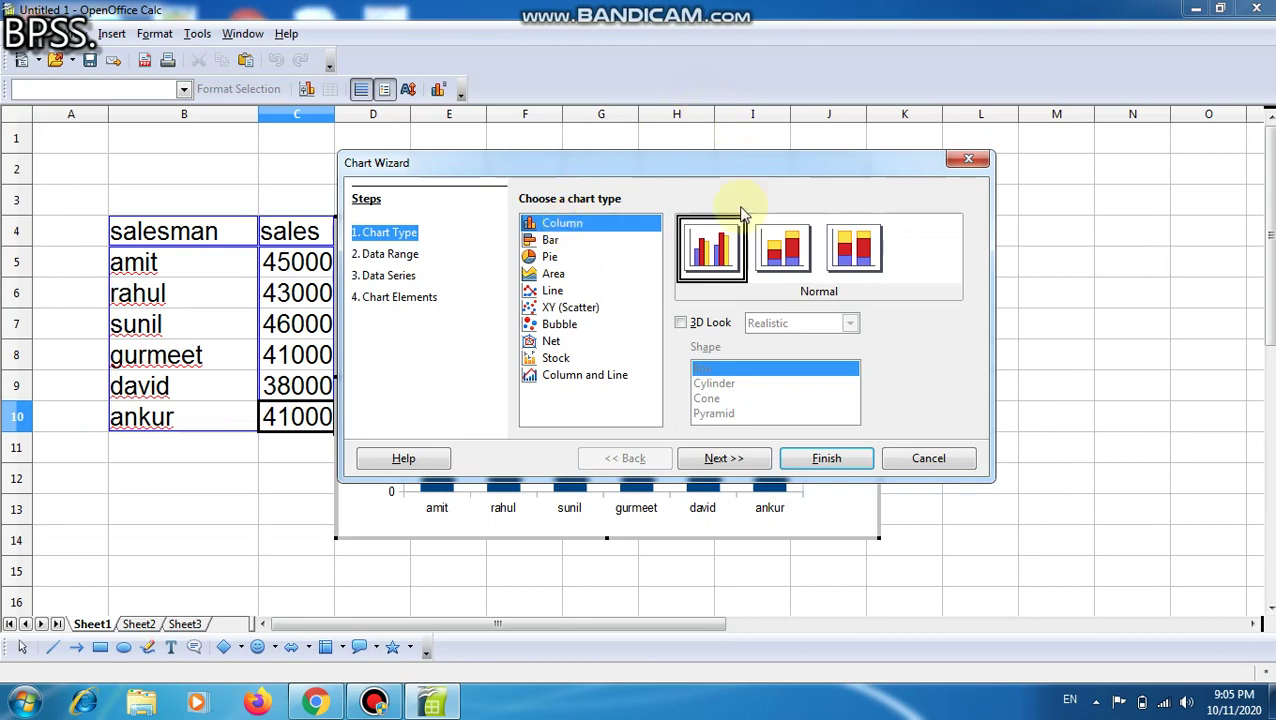
pyautogui.click(790, 250)
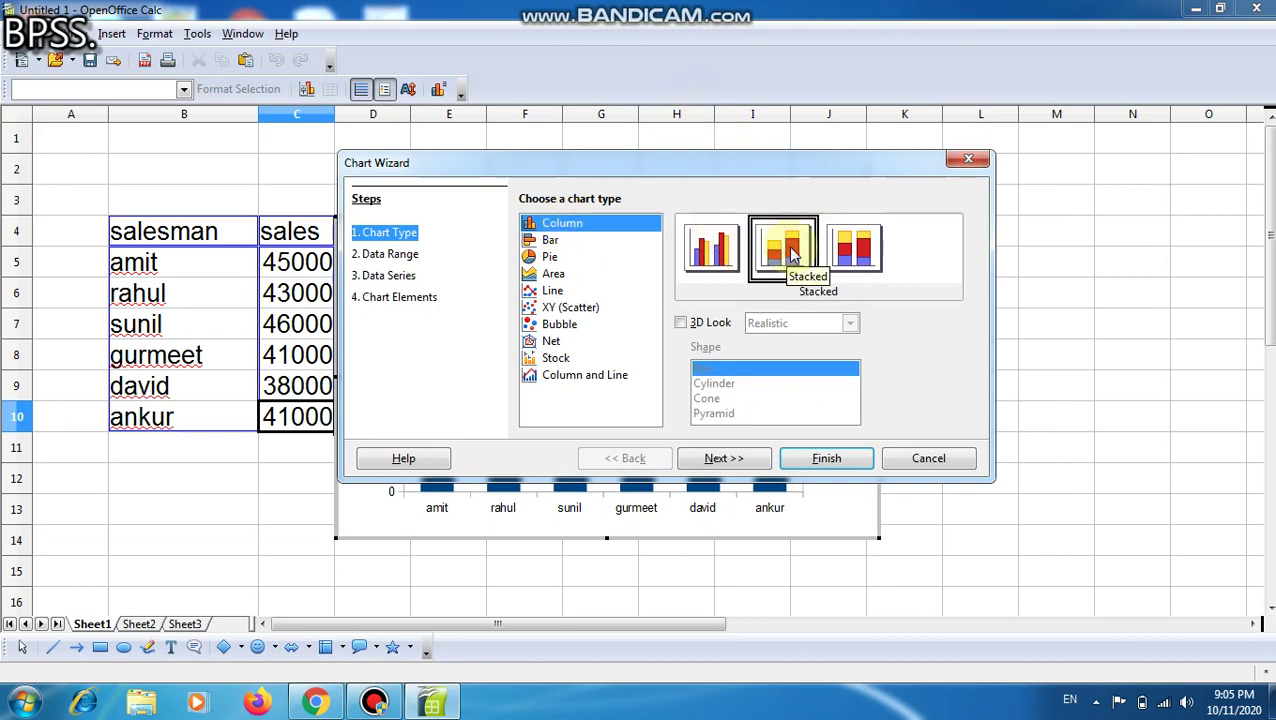
pyautogui.click(848, 256)
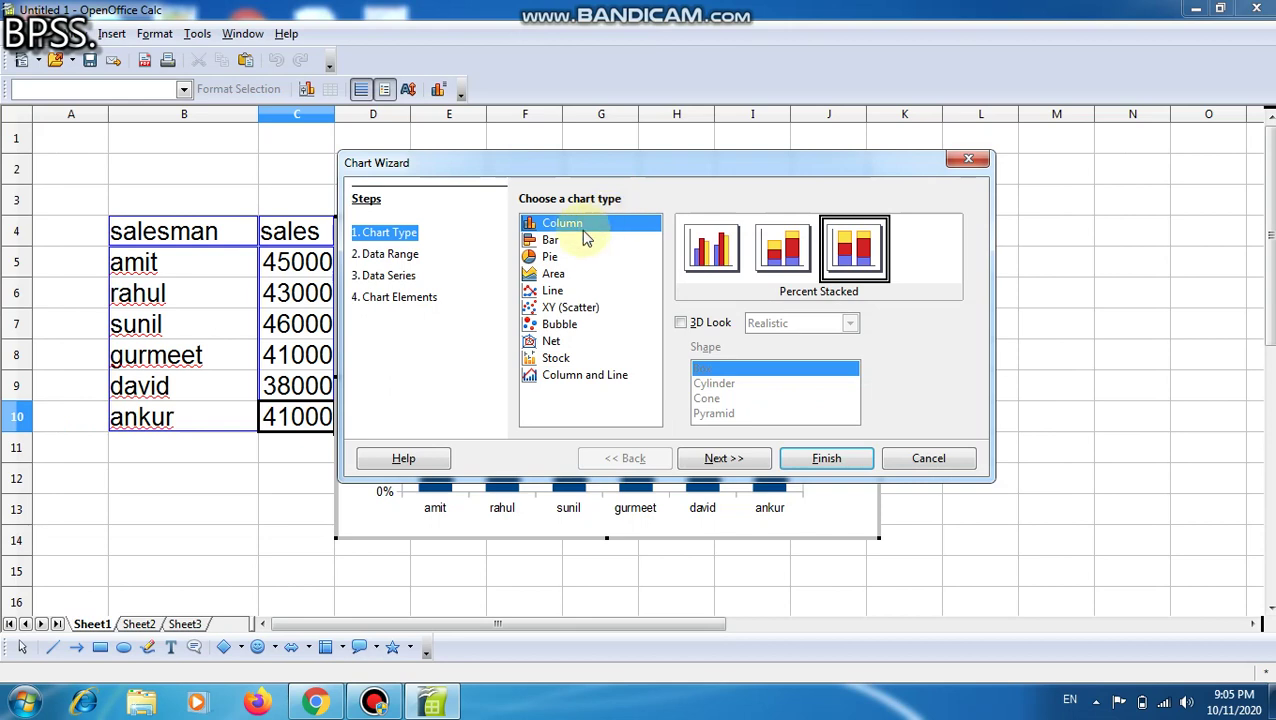
# Try the Bar, Pie, Area, Line, XY (Scatter), Bubble, Net, Stock, and Column and Line chart types one after another
pyautogui.click(550, 245)
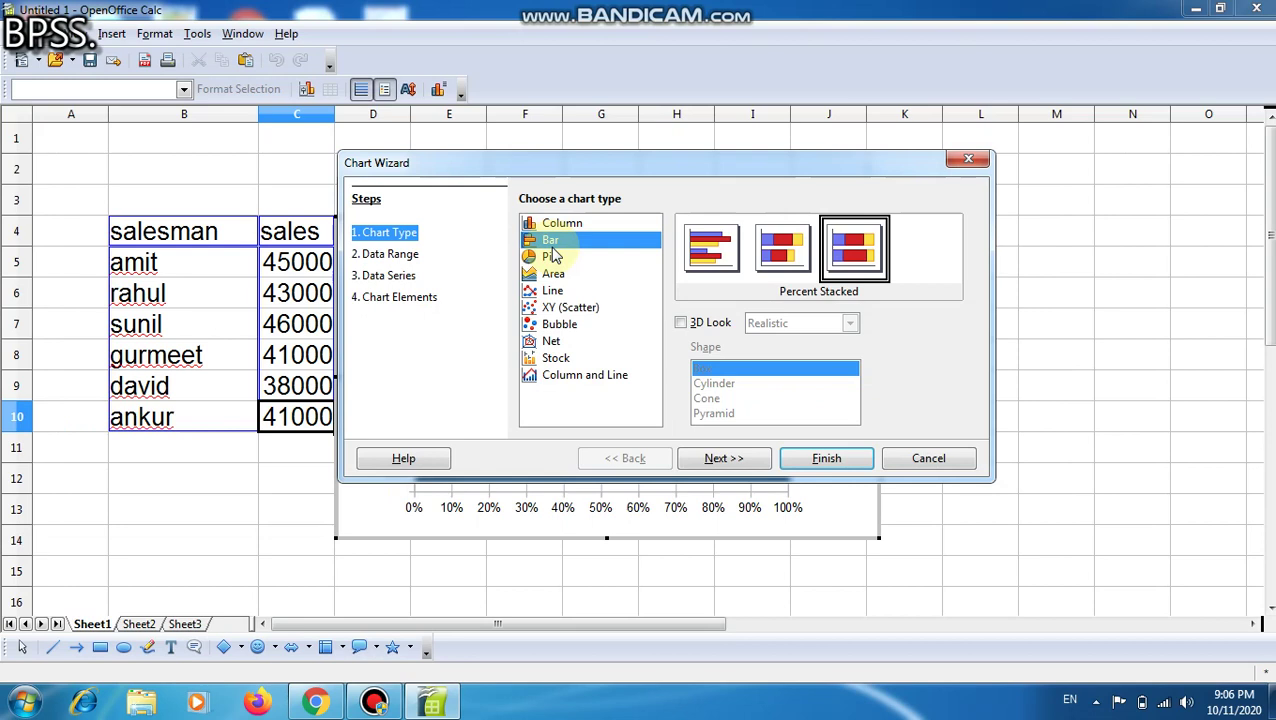
pyautogui.click(555, 258)
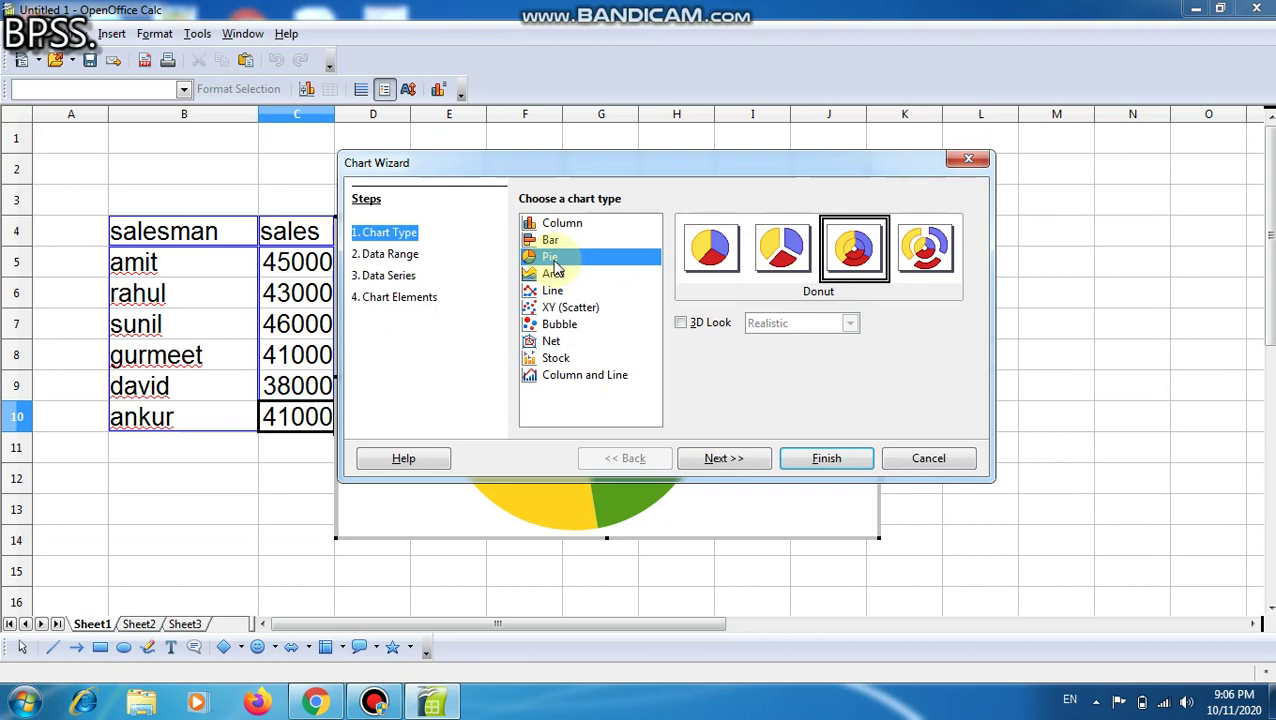
pyautogui.click(557, 274)
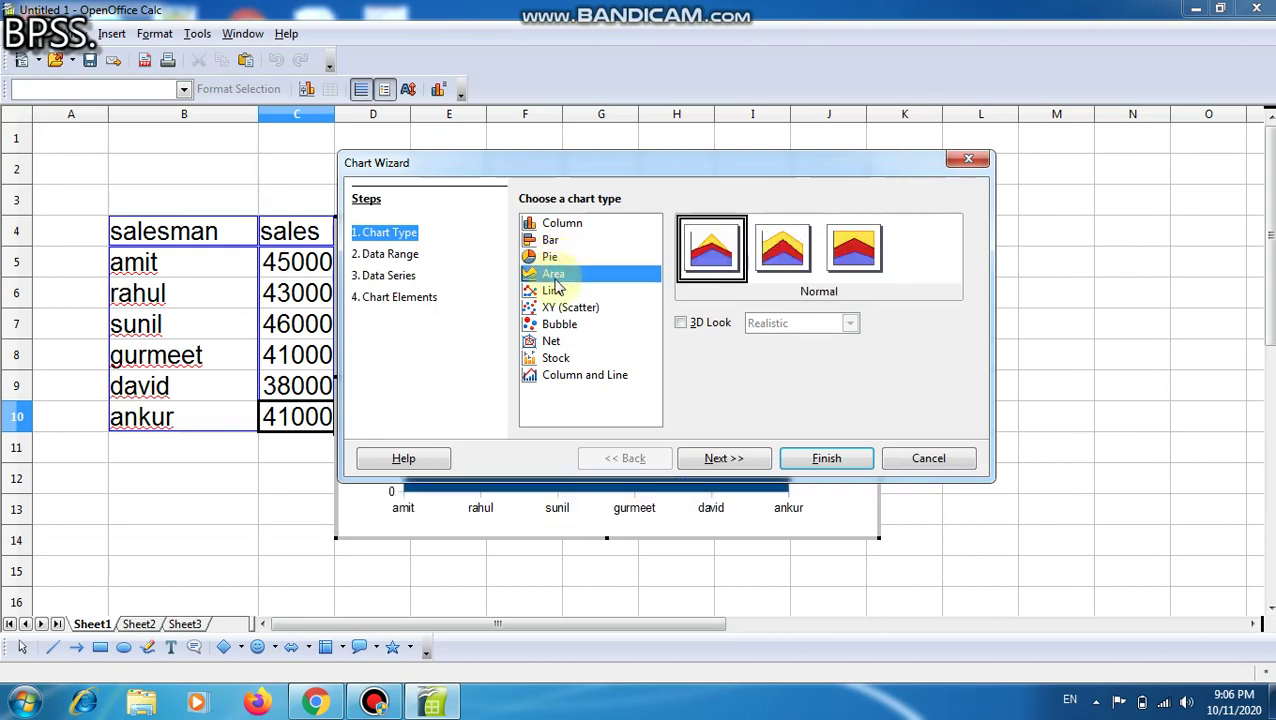
pyautogui.click(555, 290)
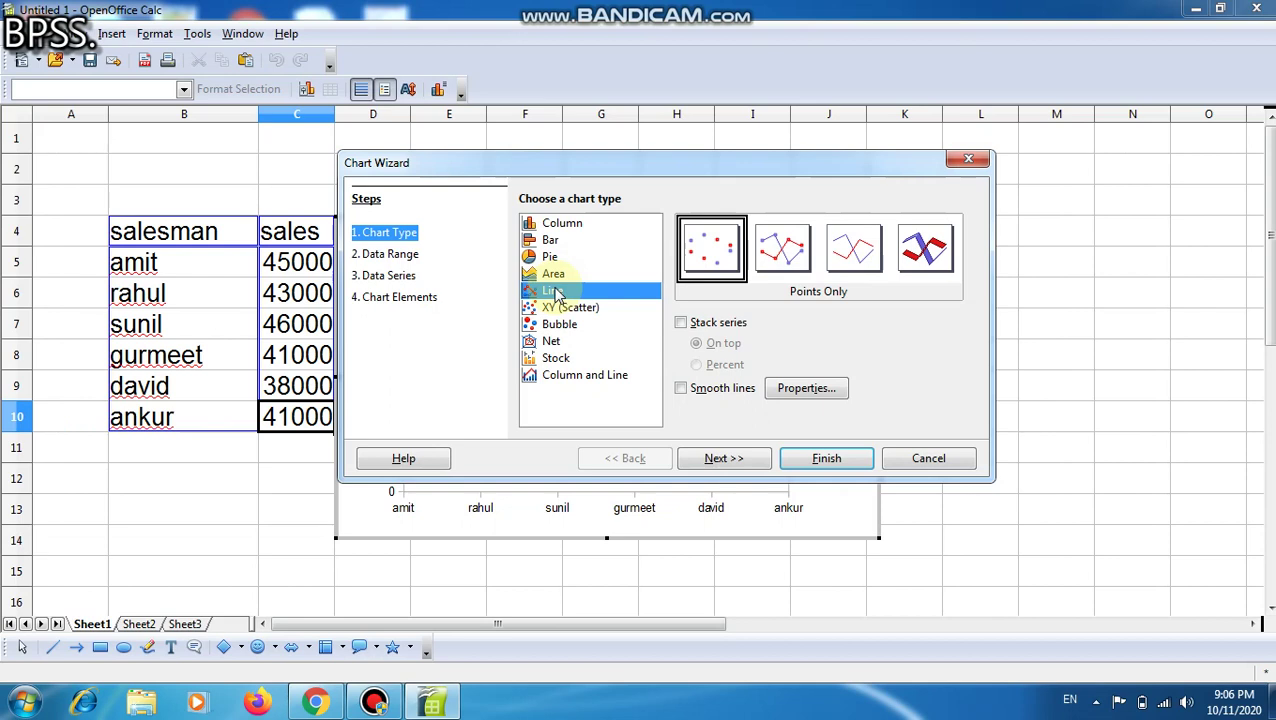
pyautogui.click(556, 309)
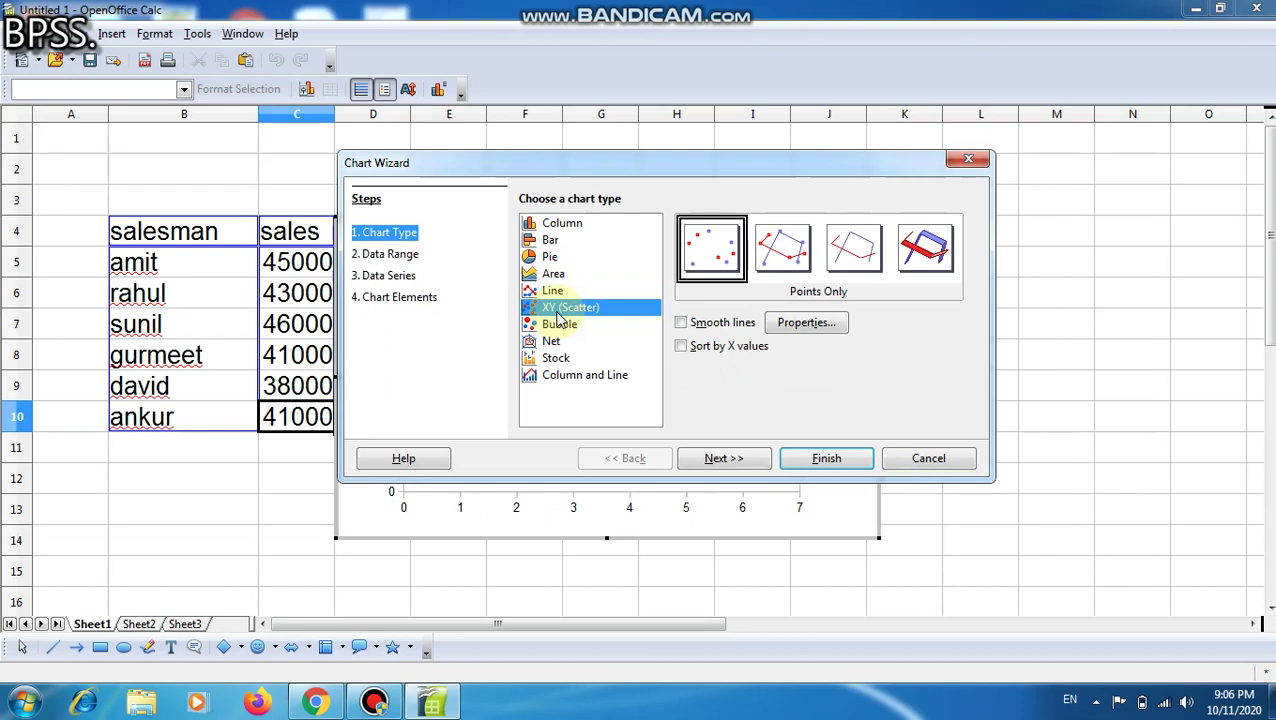
pyautogui.click(560, 322)
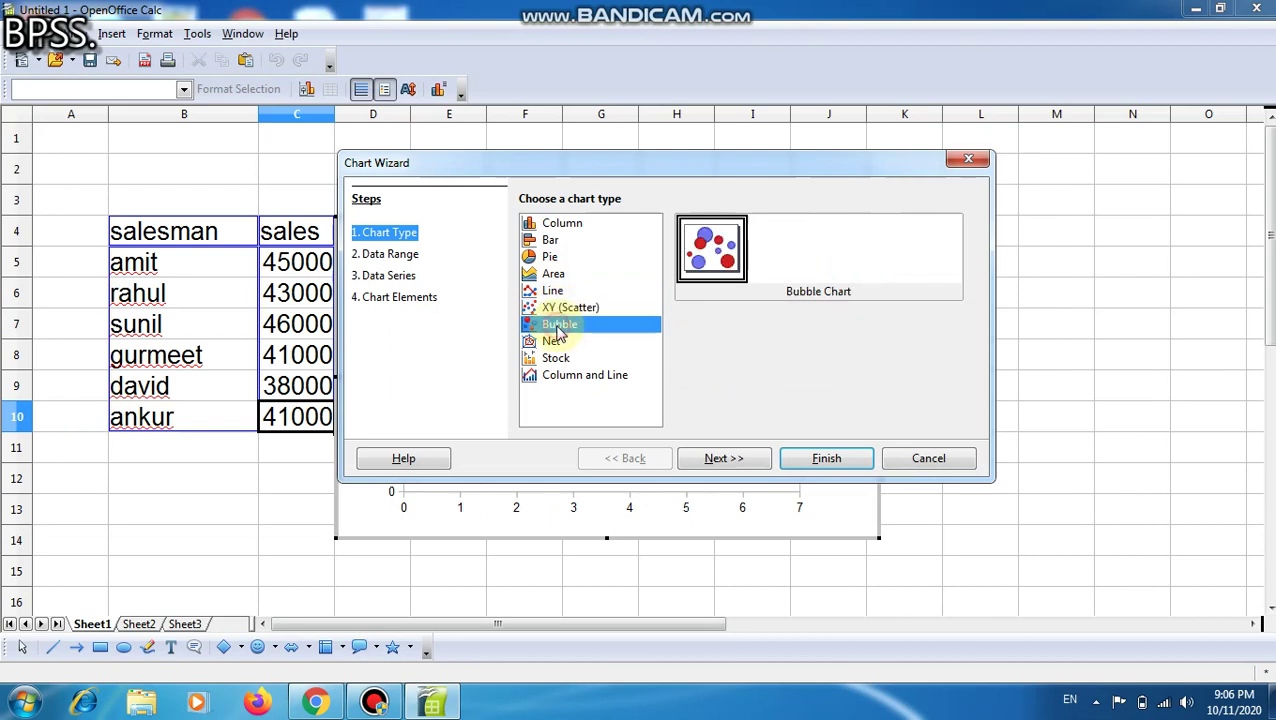
pyautogui.click(553, 341)
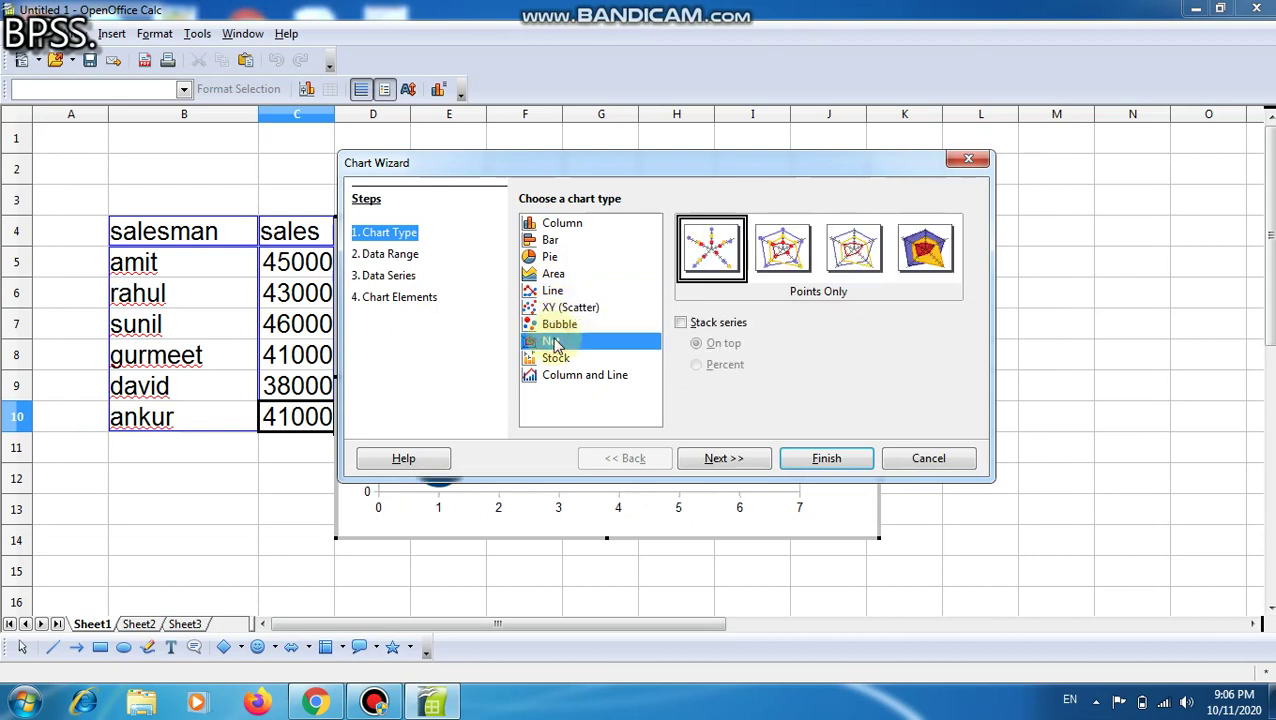
pyautogui.click(557, 358)
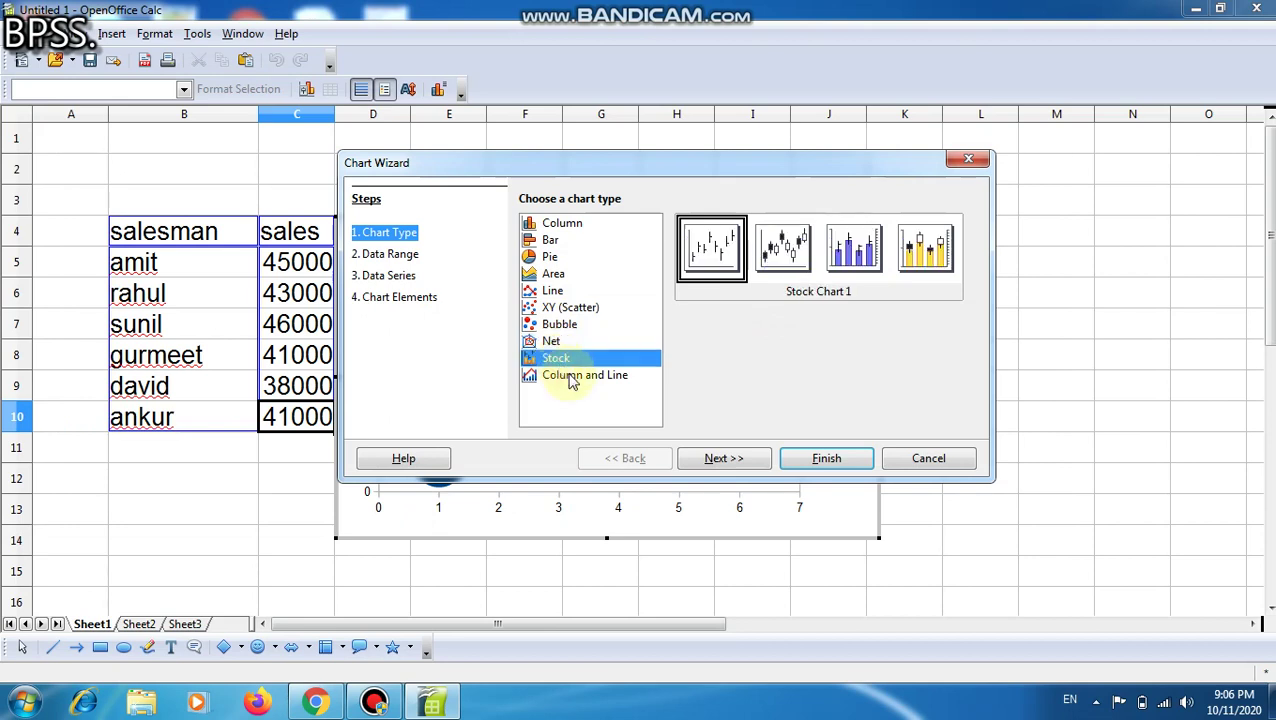
pyautogui.click(570, 377)
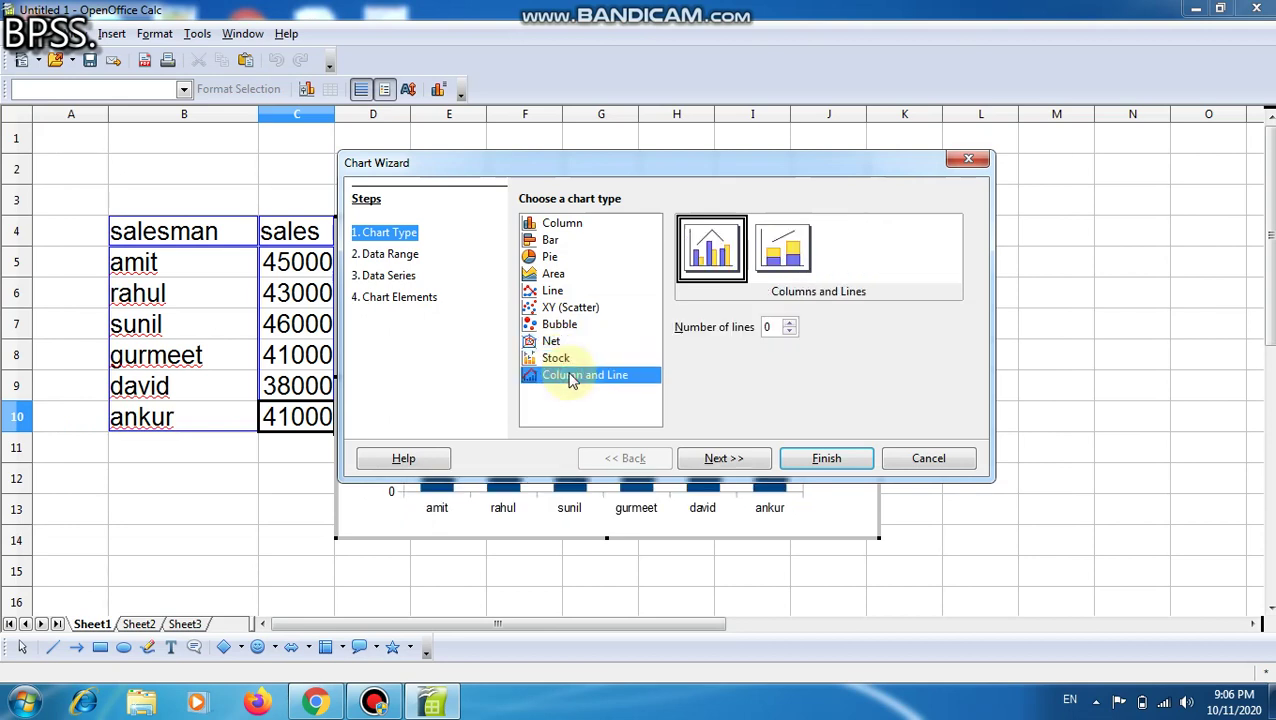
# Set the chart type to Column with the Normal variant and enable 3D Look
pyautogui.click(577, 228)
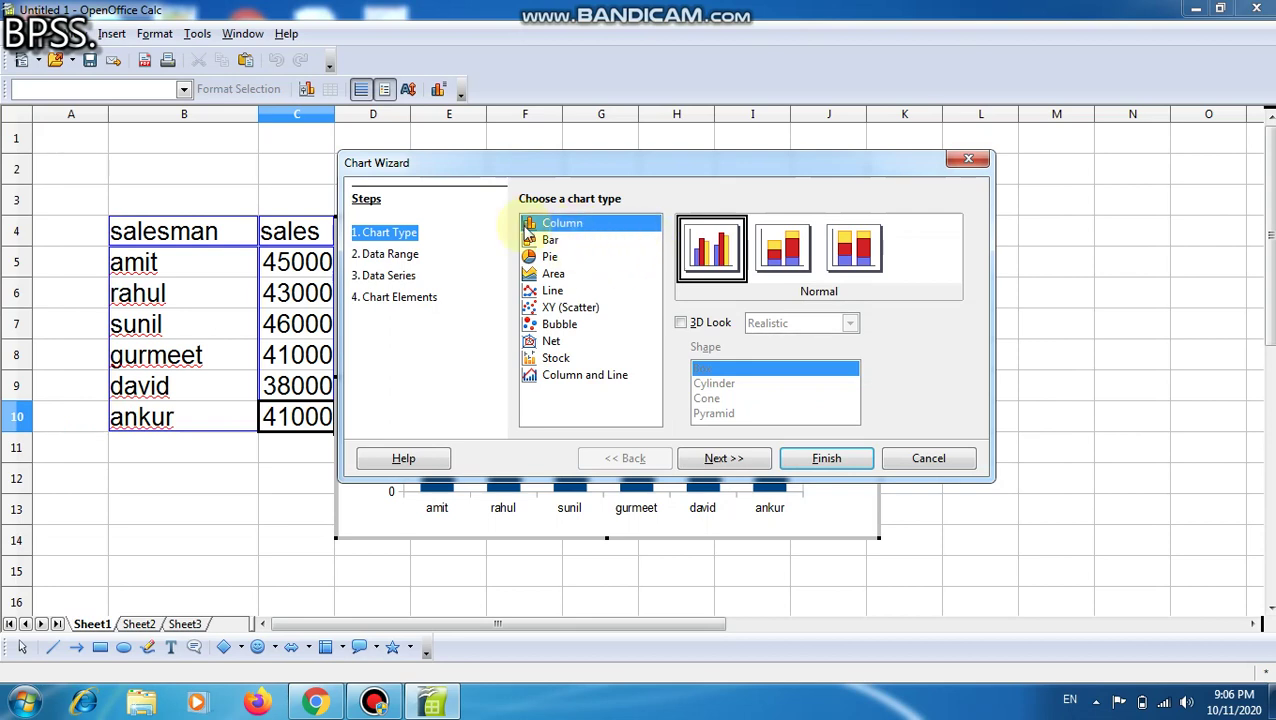
pyautogui.click(771, 255)
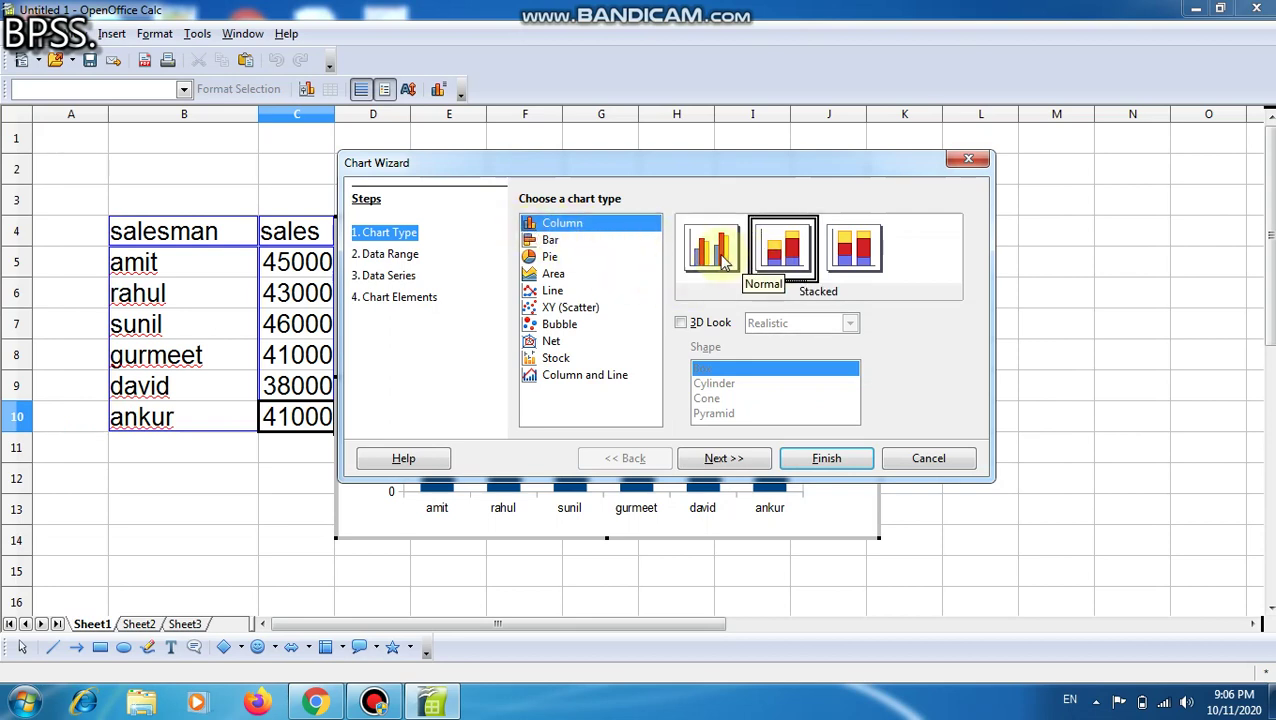
pyautogui.click(720, 252)
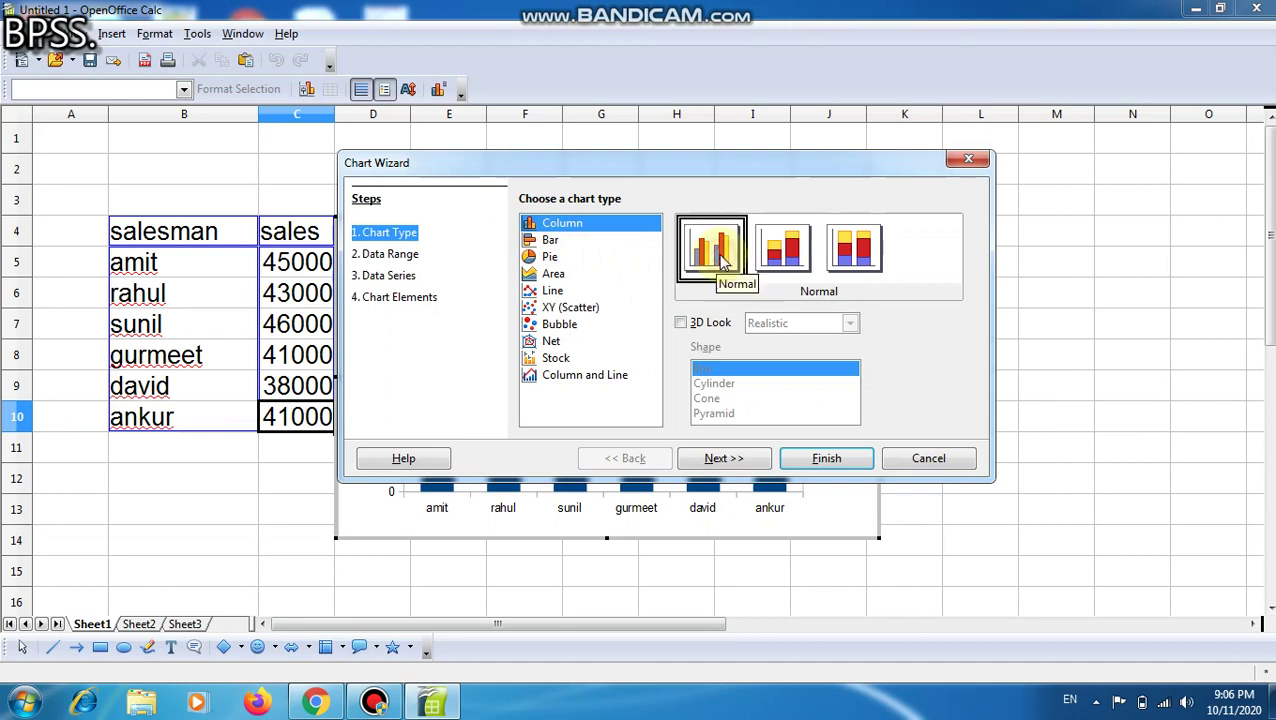
pyautogui.click(681, 323)
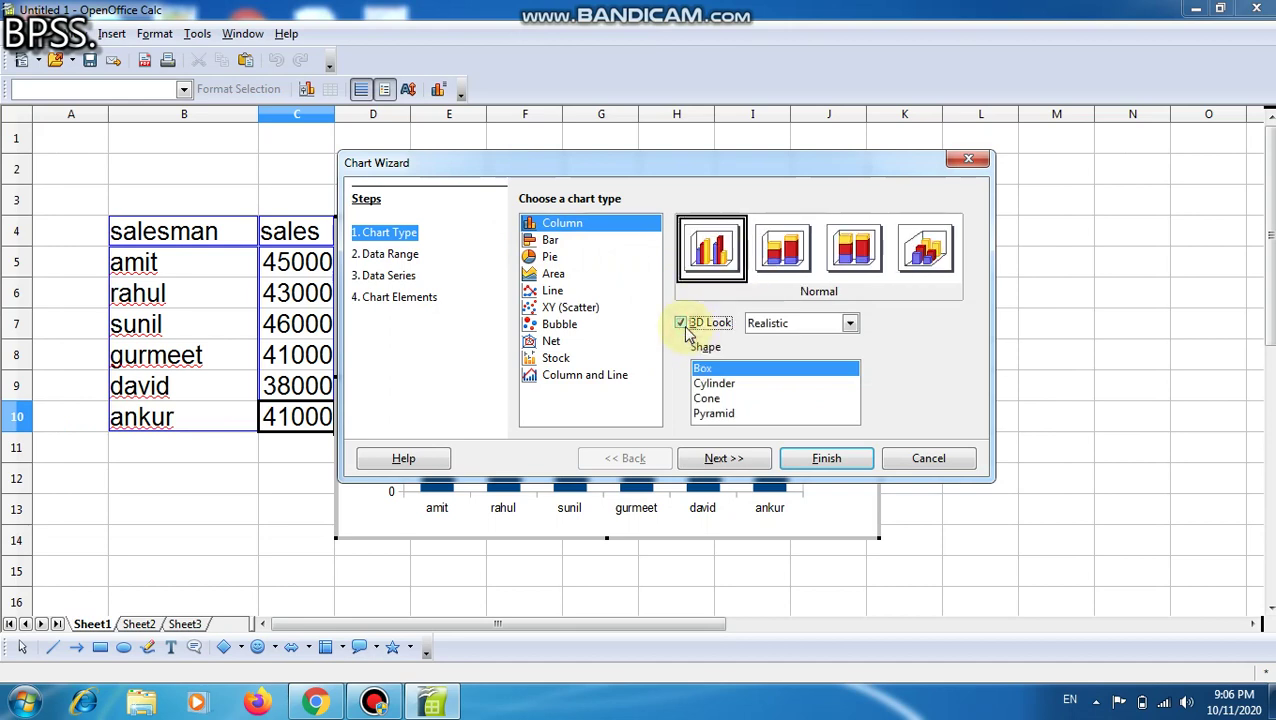
# Try the Stacked and Percent Stacked 3D column variants, and choose the Deep variant
pyautogui.click(778, 252)
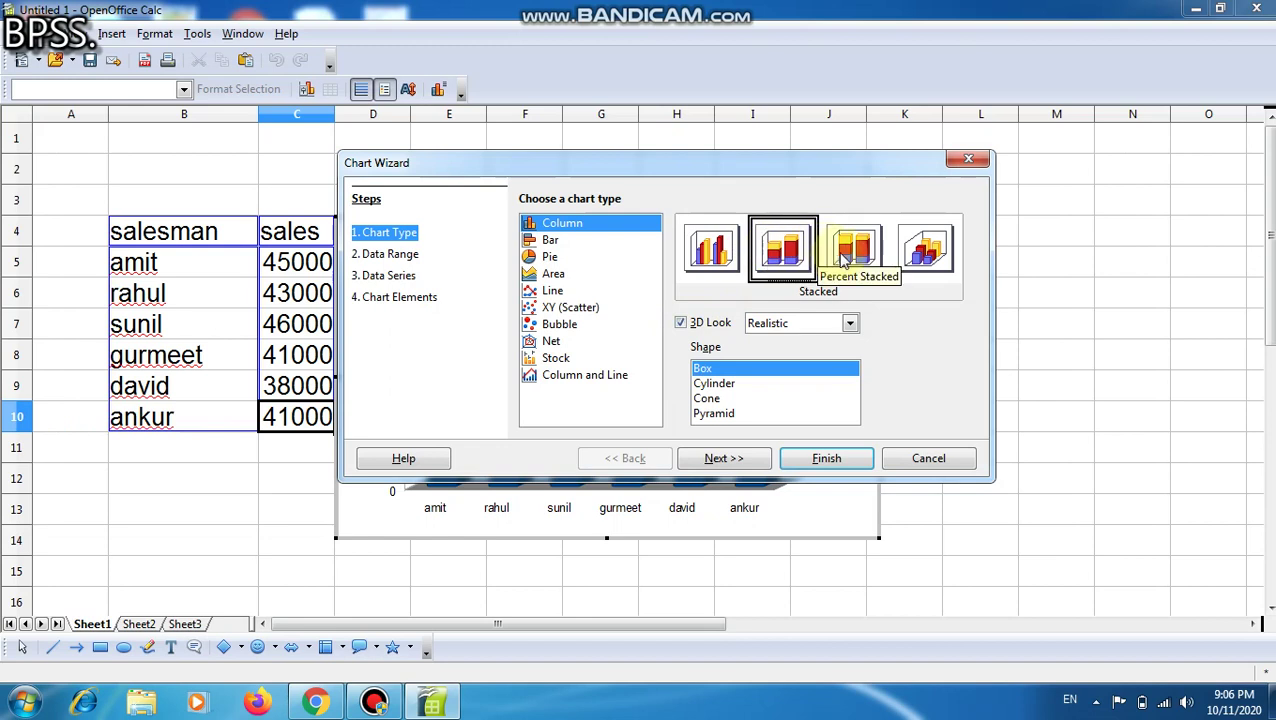
pyautogui.click(850, 252)
pyautogui.click(943, 270)
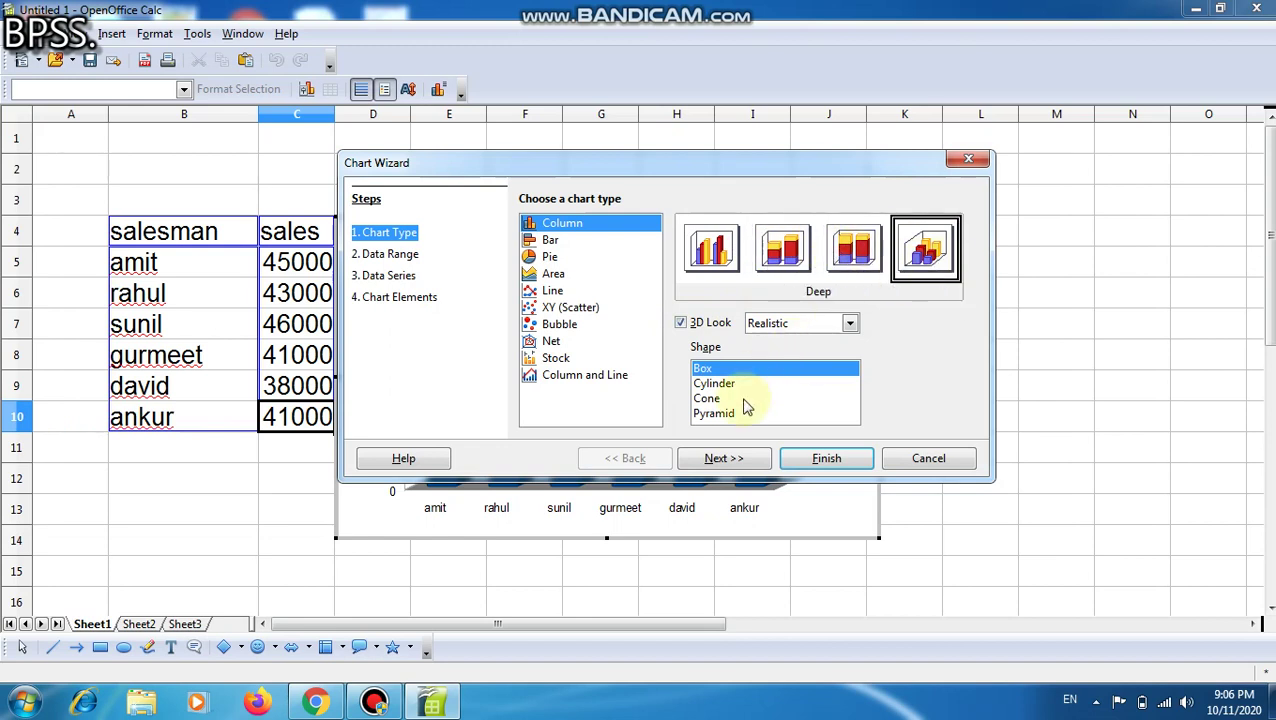
# Try the Cylinder, Cone and Pyramid shapes for the 3D columns and return to Box
pyautogui.click(718, 385)
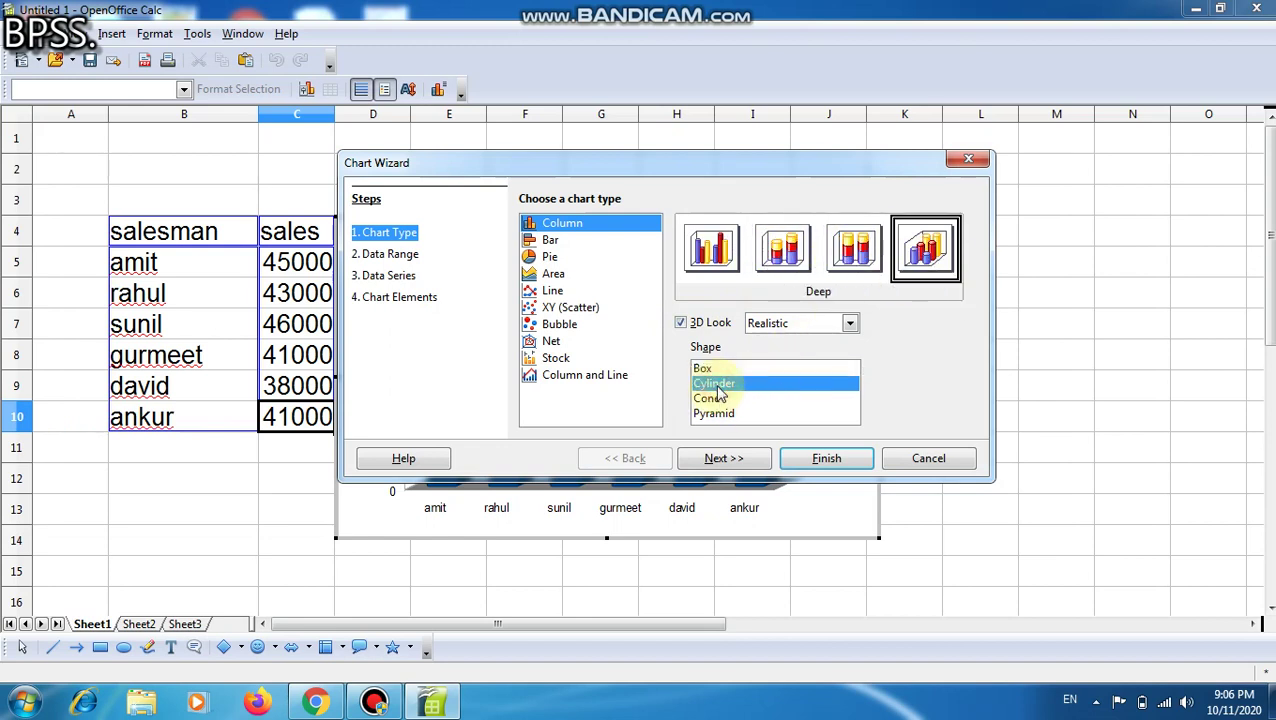
pyautogui.click(712, 399)
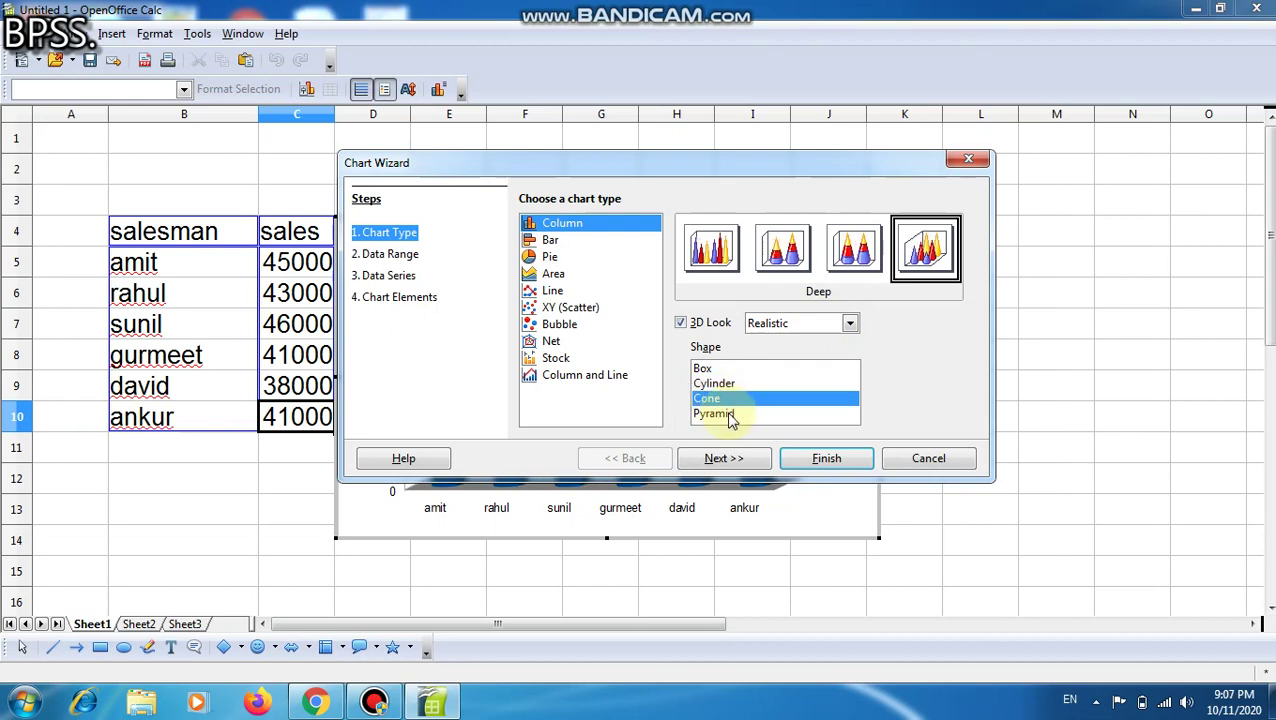
pyautogui.click(729, 418)
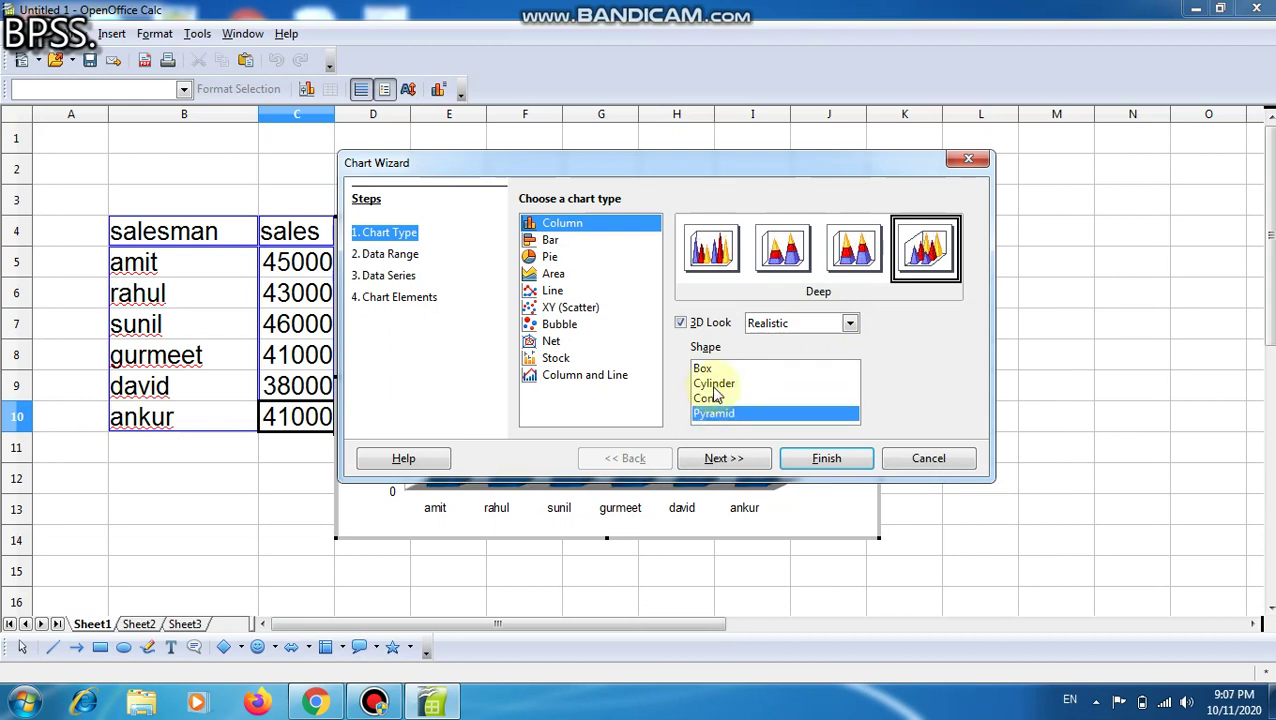
pyautogui.click(713, 389)
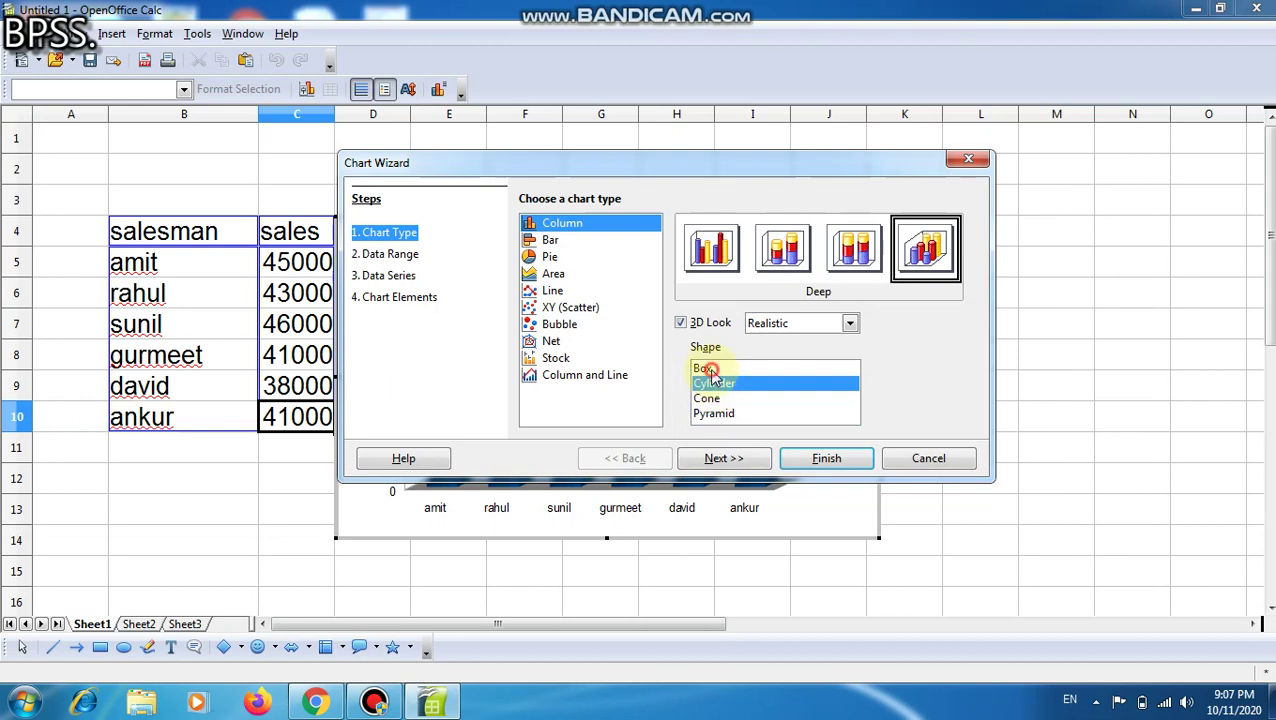
pyautogui.click(712, 370)
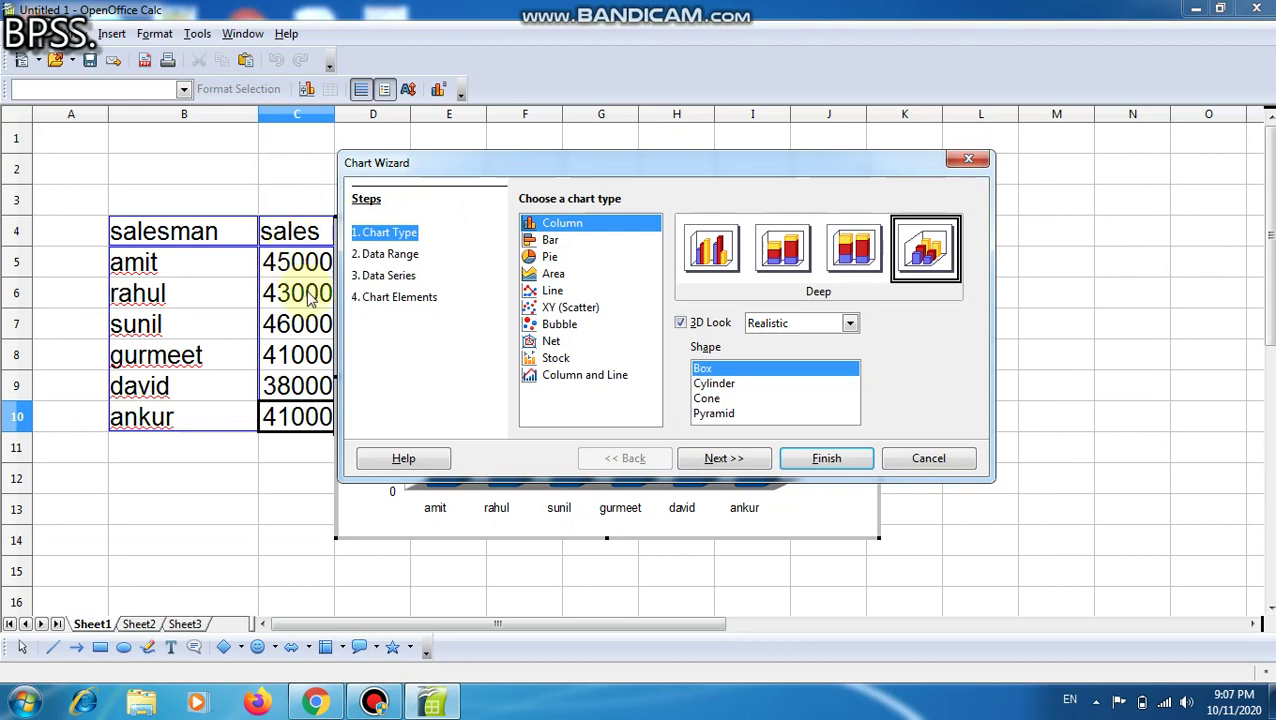
# Go to the wizard's Data Range step, uncover the table and reselect $Sheet1.$B$4:$C$10 as the chart's data range
pyautogui.click(405, 255)
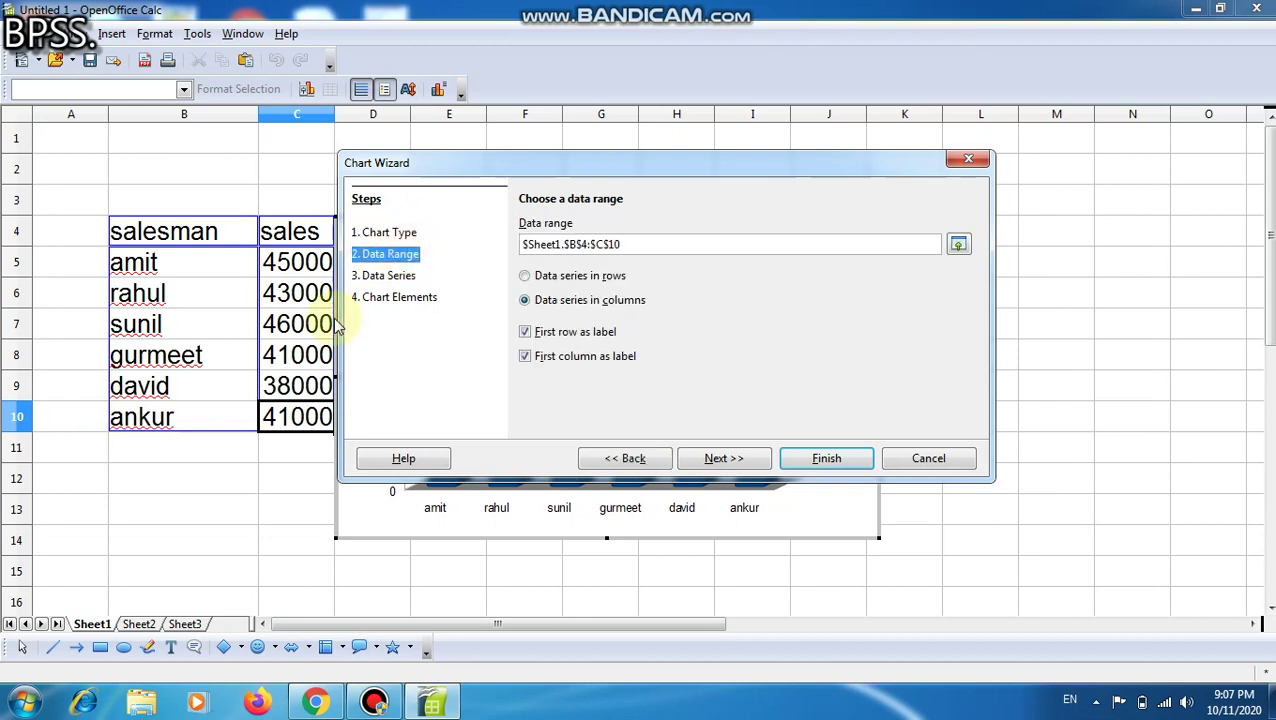
pyautogui.click(395, 703)
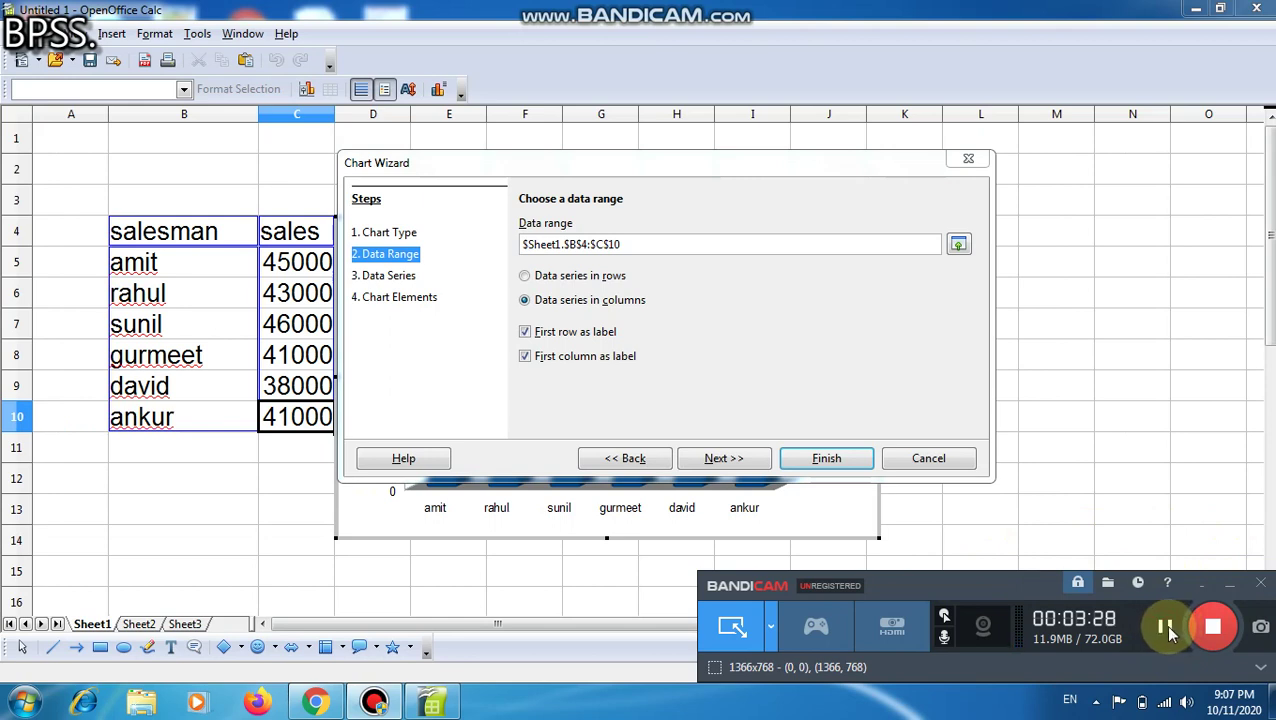
pyautogui.click(1203, 584)
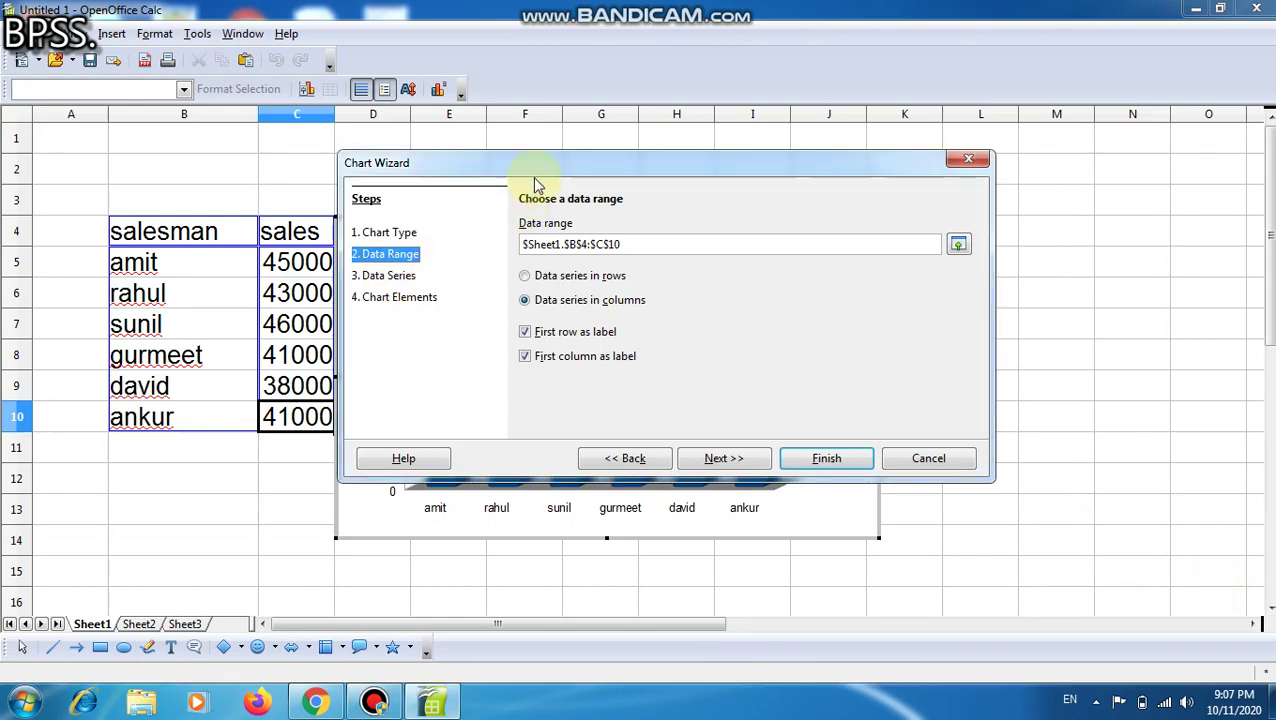
pyautogui.moveTo(541, 165); pyautogui.dragTo(664, 173)
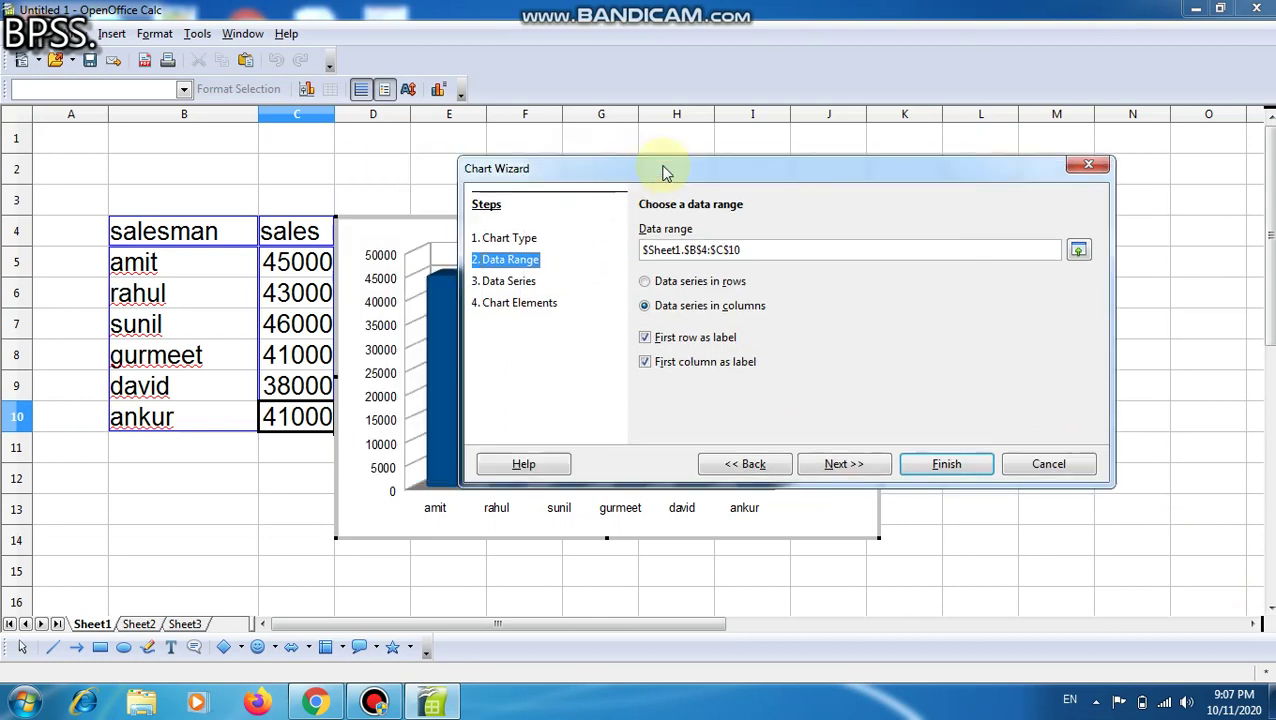
pyautogui.click(1078, 251)
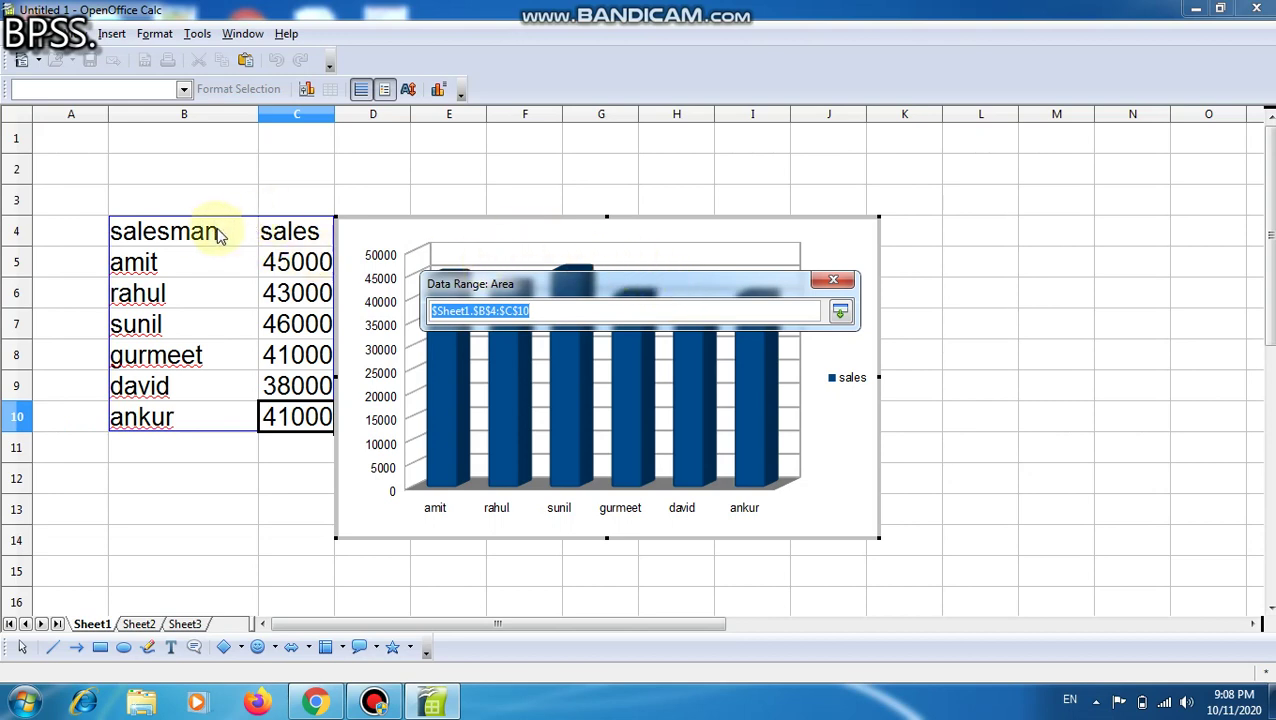
pyautogui.moveTo(220, 232); pyautogui.dragTo(296, 429)
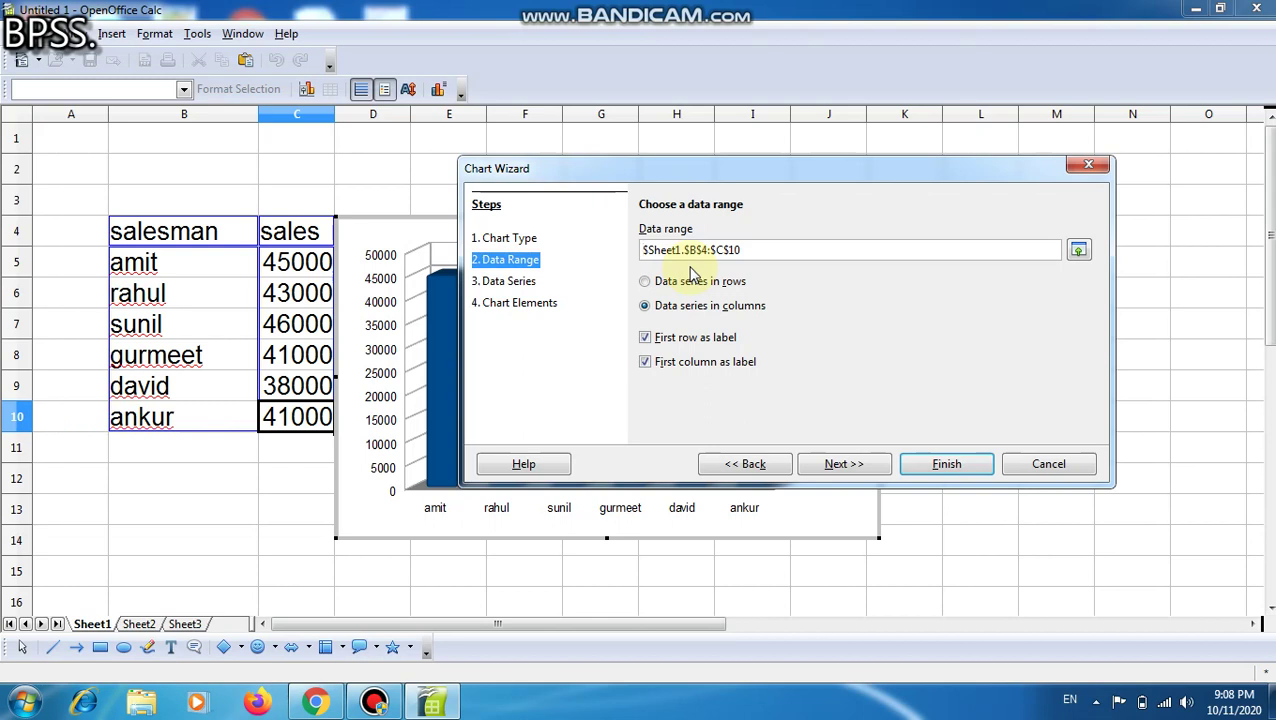
# Keep the data series in columns, turn off First row as label, and inspect the Column C series' Y-Values range
pyautogui.click(691, 306)
pyautogui.click(674, 344)
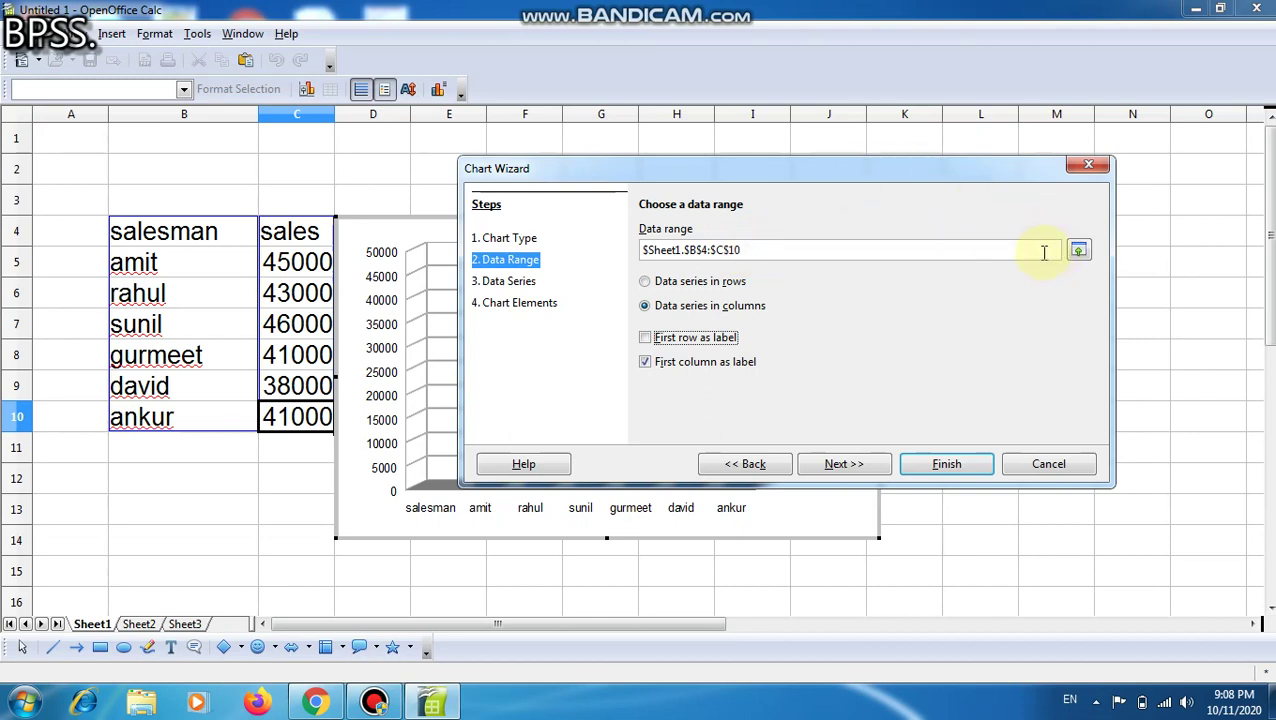
pyautogui.click(520, 281)
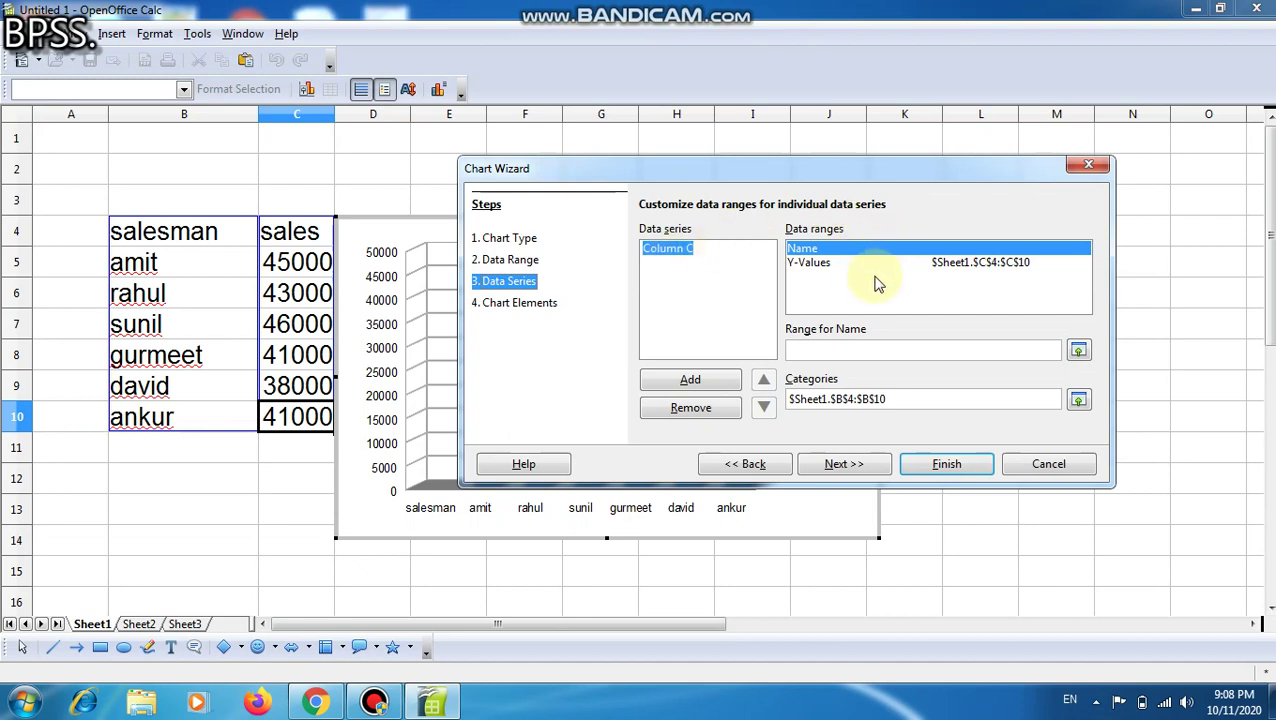
pyautogui.click(806, 266)
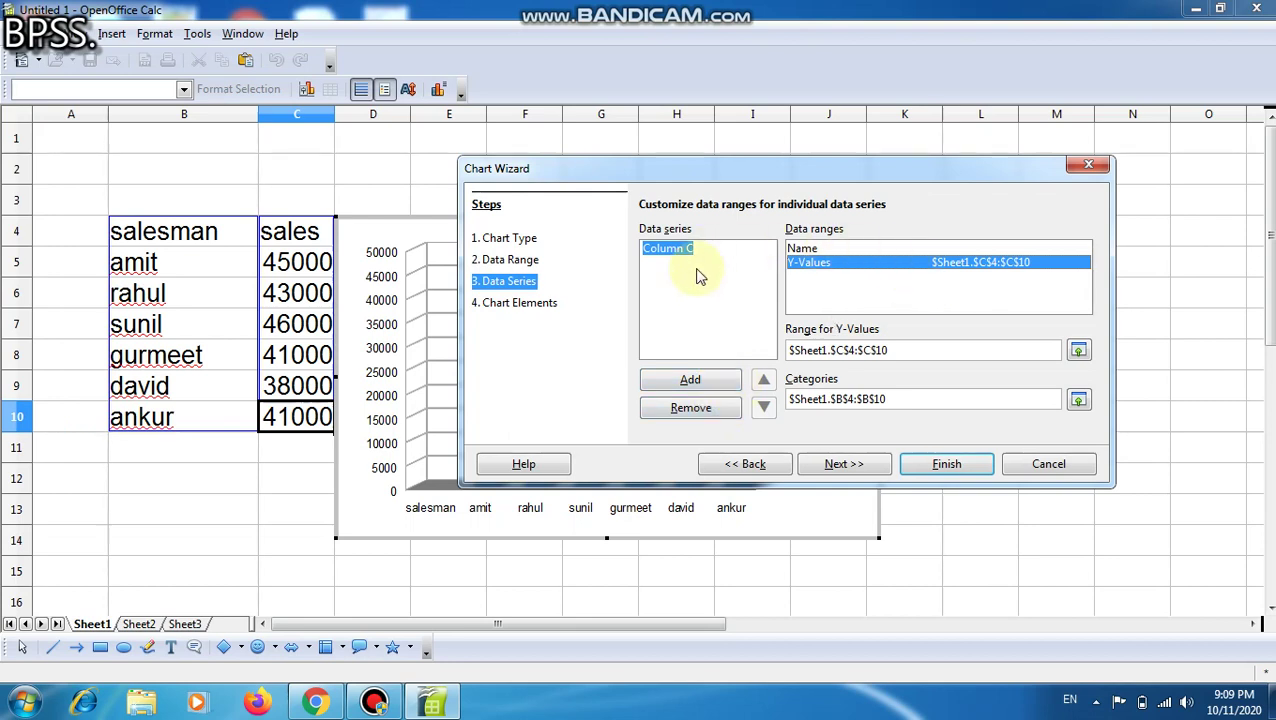
# In the Chart Elements step, set the chart title to "sales performance" and the subtitle to "2009-2010"
pyautogui.click(508, 304)
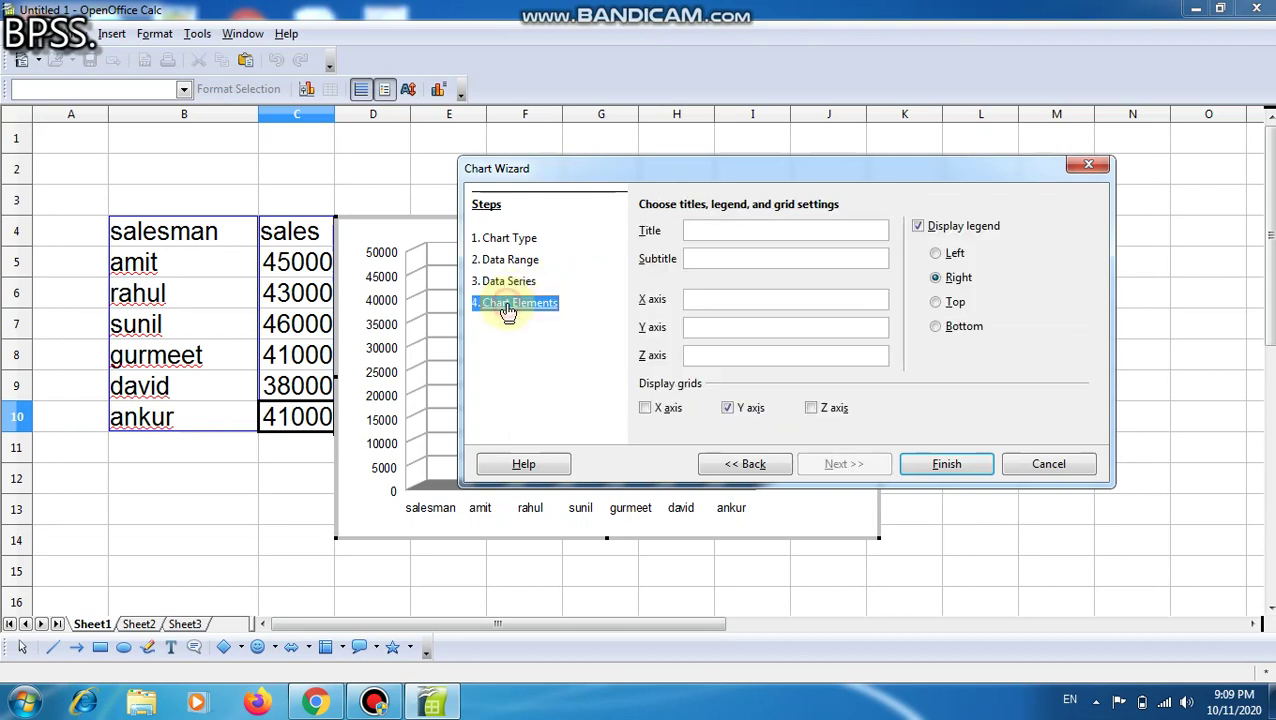
pyautogui.click(715, 226)
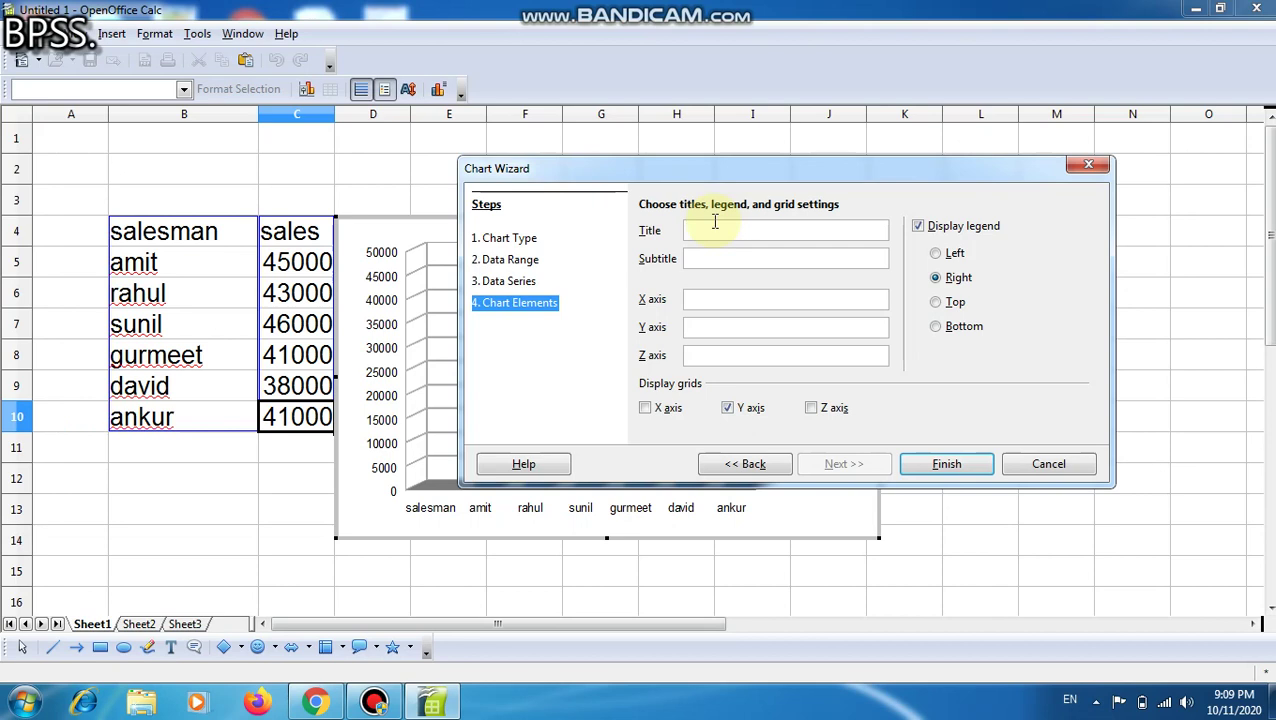
pyautogui.write('sales performance')
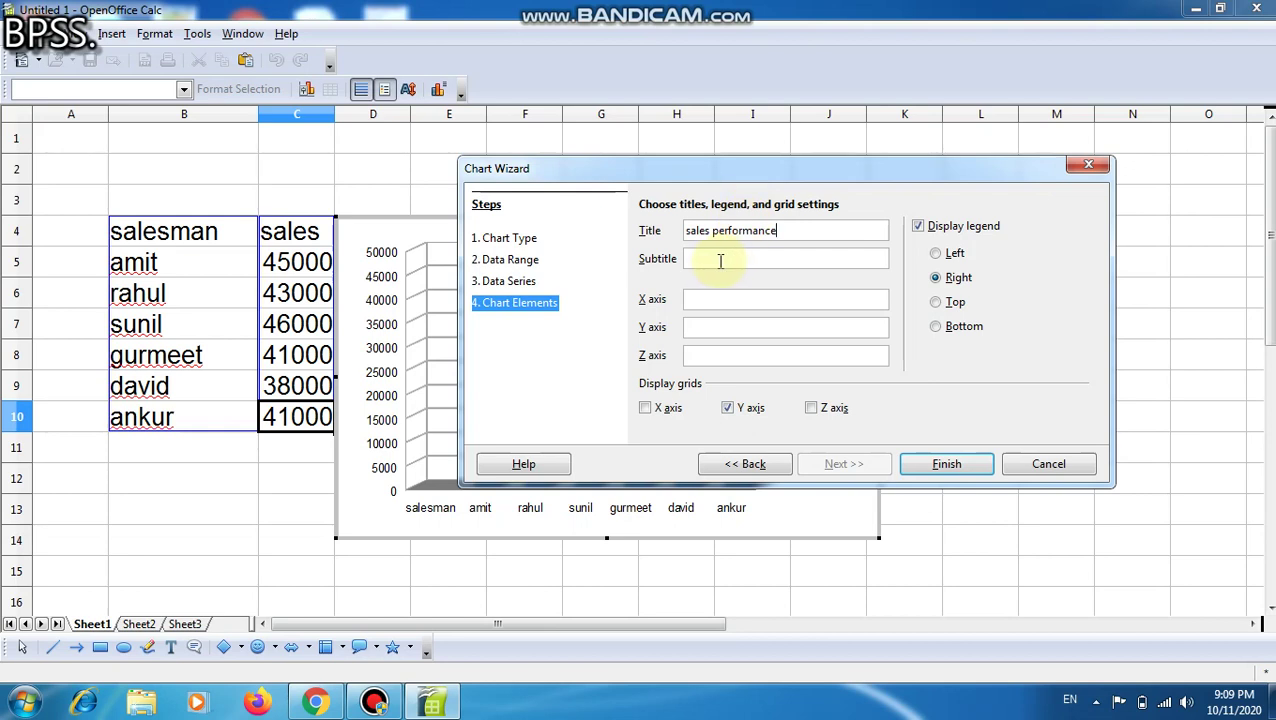
pyautogui.click(719, 261)
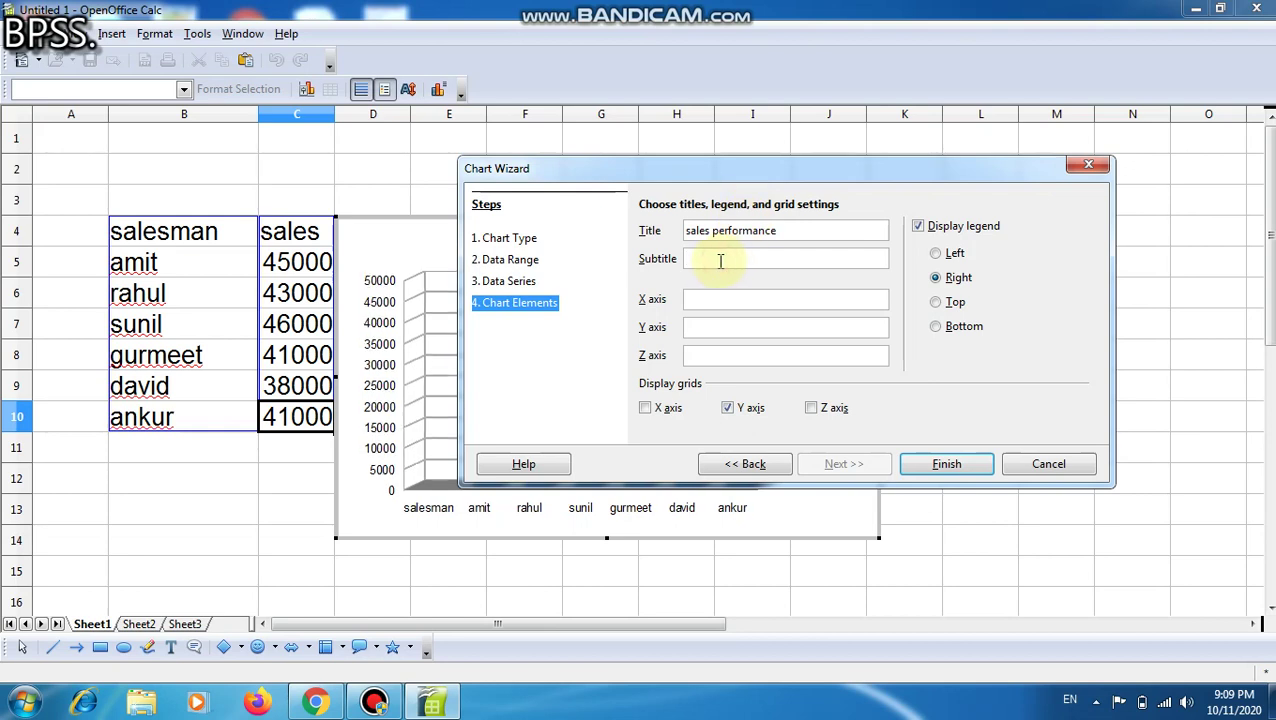
pyautogui.write('2009-2010')
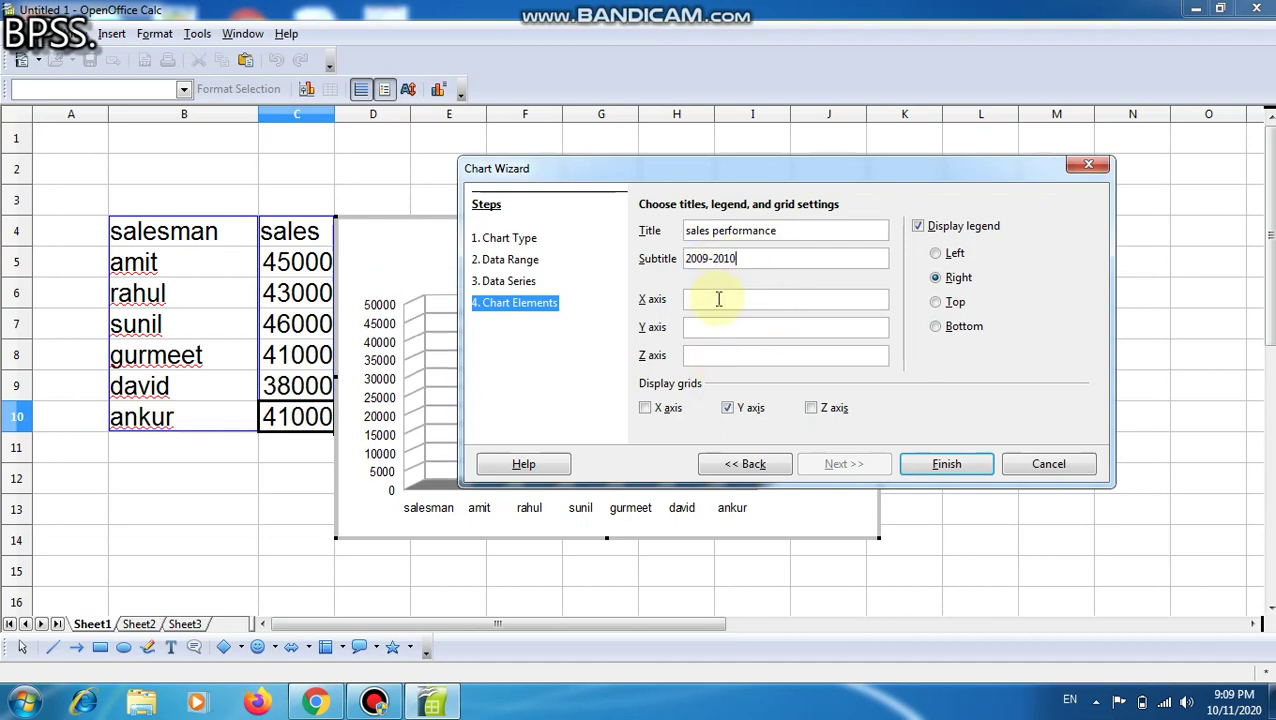
# Title the X axis "salesman" and the Y axis "sales", and finish the chart wizard
pyautogui.click(718, 299)
pyautogui.write('salesman')
pyautogui.click(712, 334)
pyautogui.write('sales')
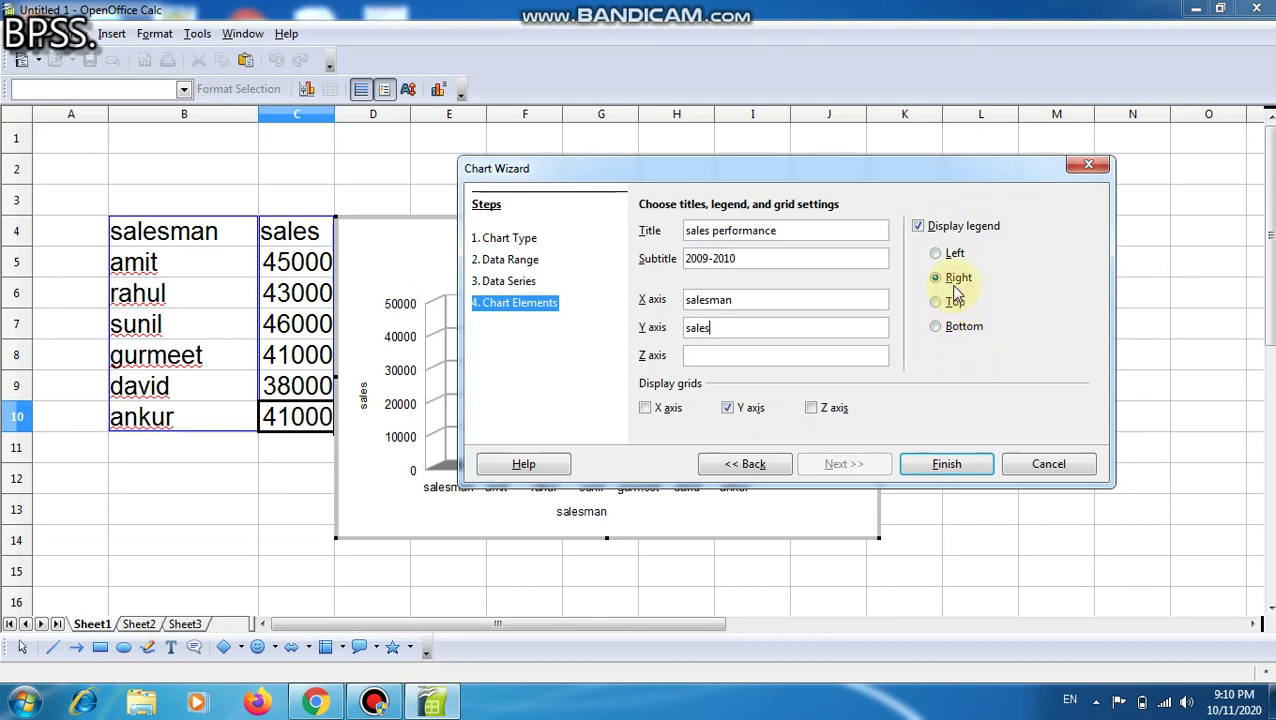
pyautogui.click(946, 465)
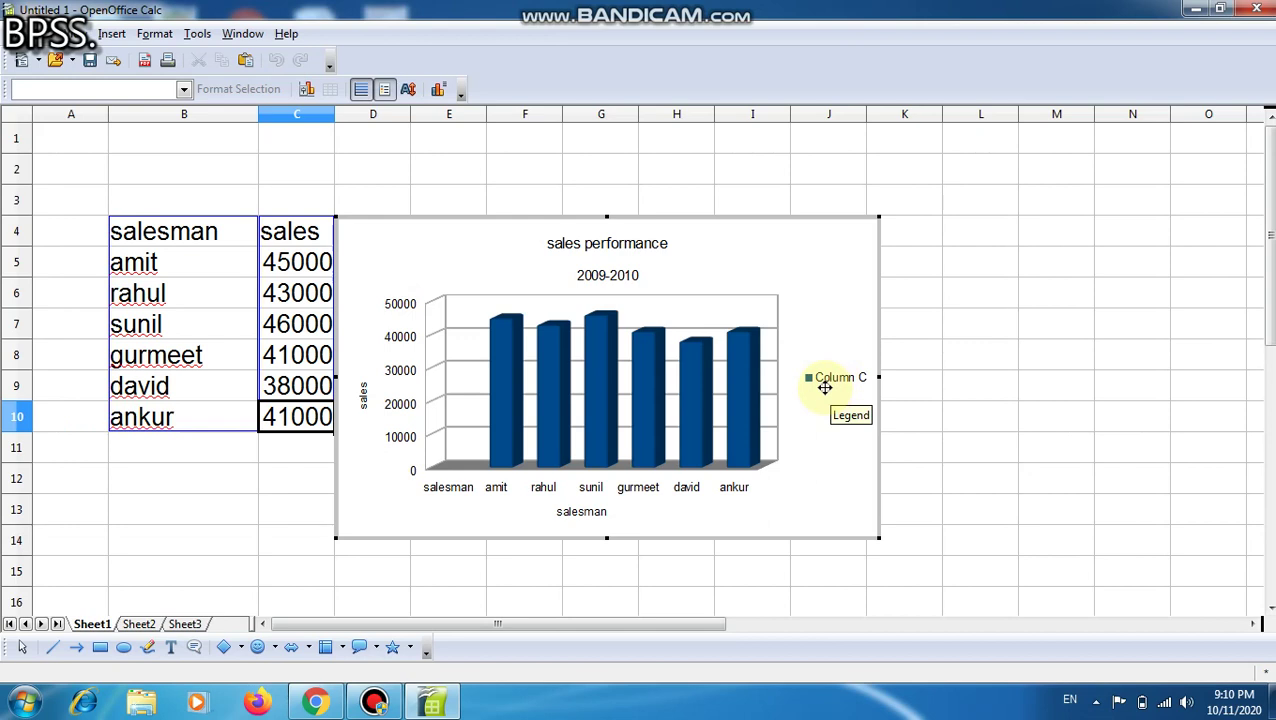
# Leave chart editing and select the finished chart as an object on the sheet
pyautogui.click(370, 213)
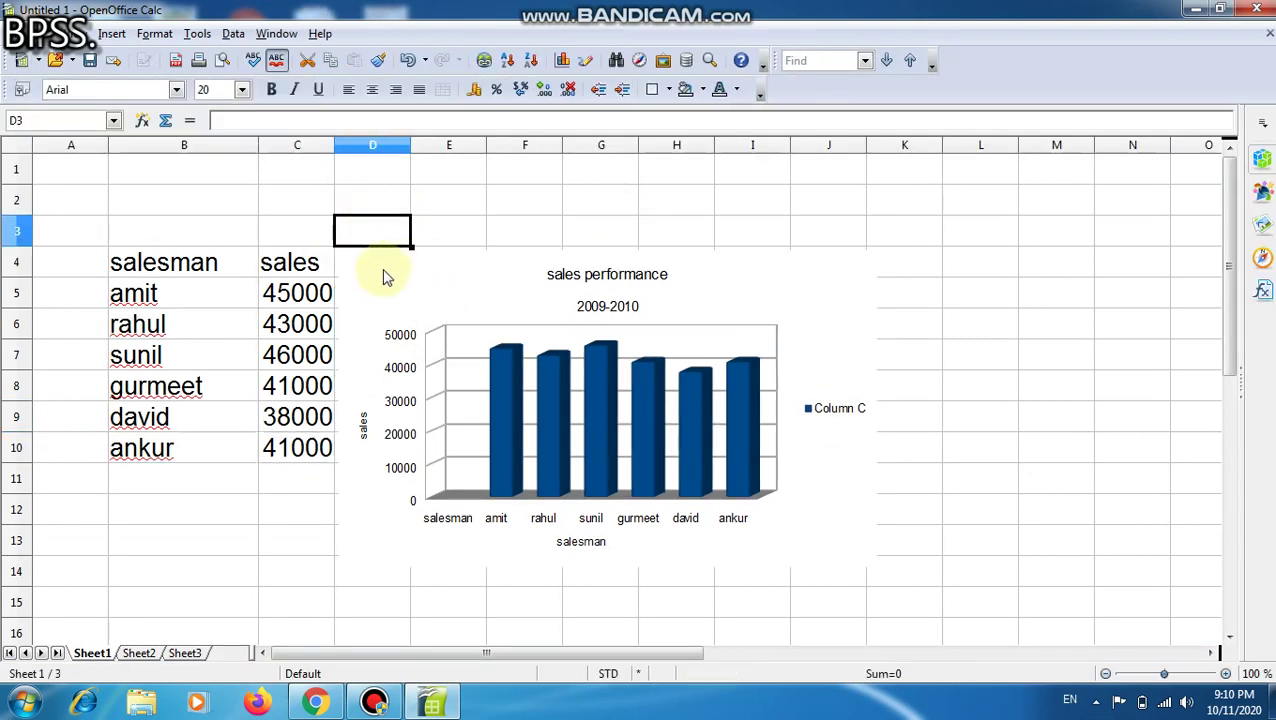
pyautogui.click(382, 271)
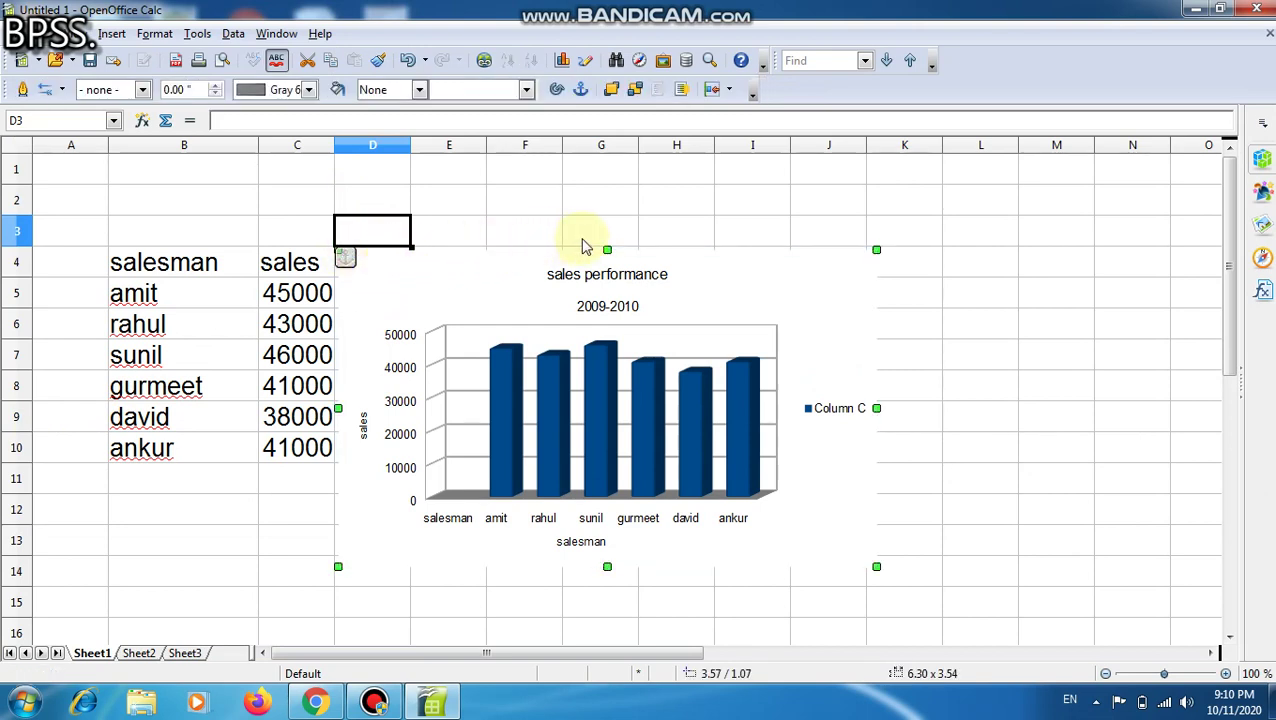
pyautogui.click(466, 240)
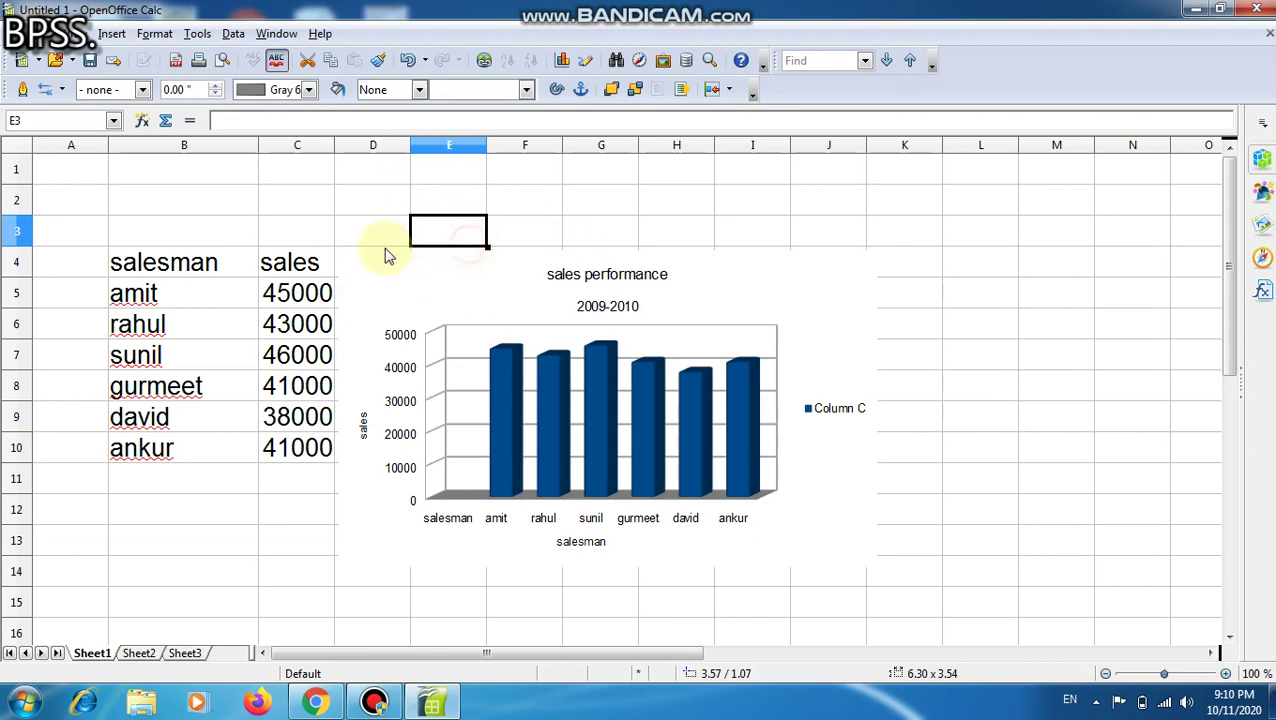
pyautogui.click(345, 256)
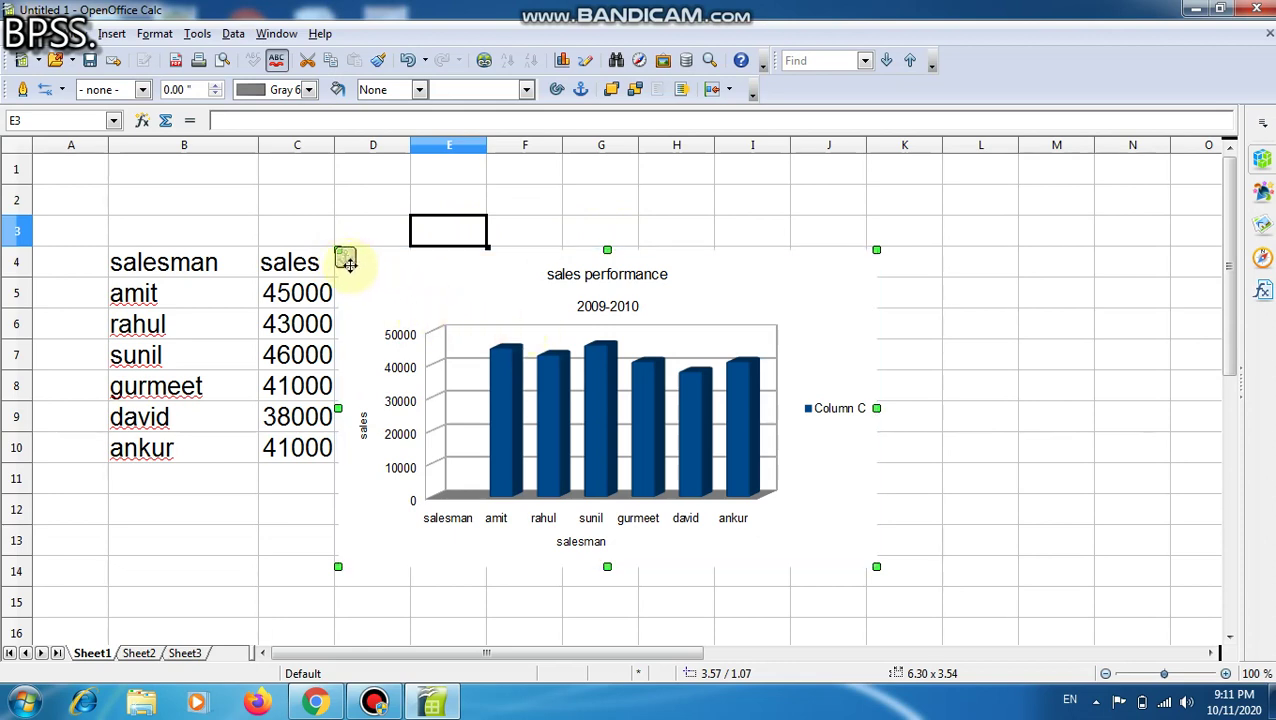
# Open the chart for editing, shrink it from its upper-left corner and move it away from the table to about F4:L13
pyautogui.doubleClick(484, 313)
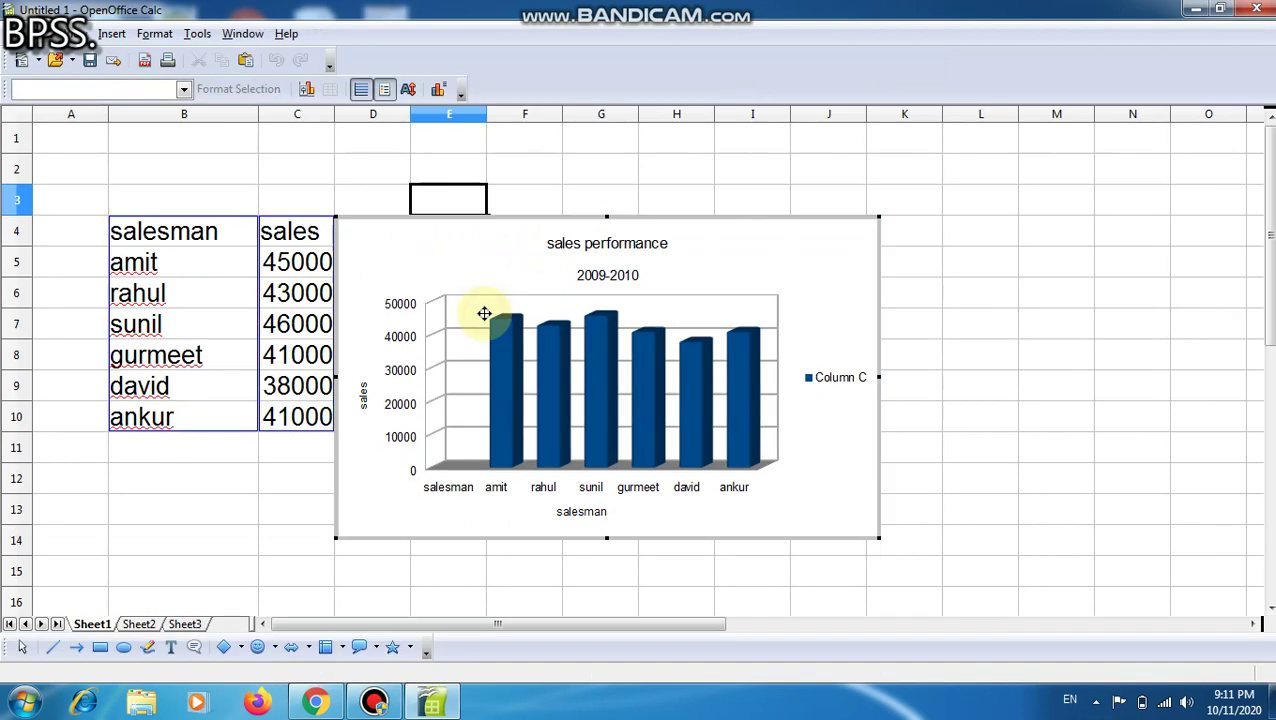
pyautogui.click(348, 224)
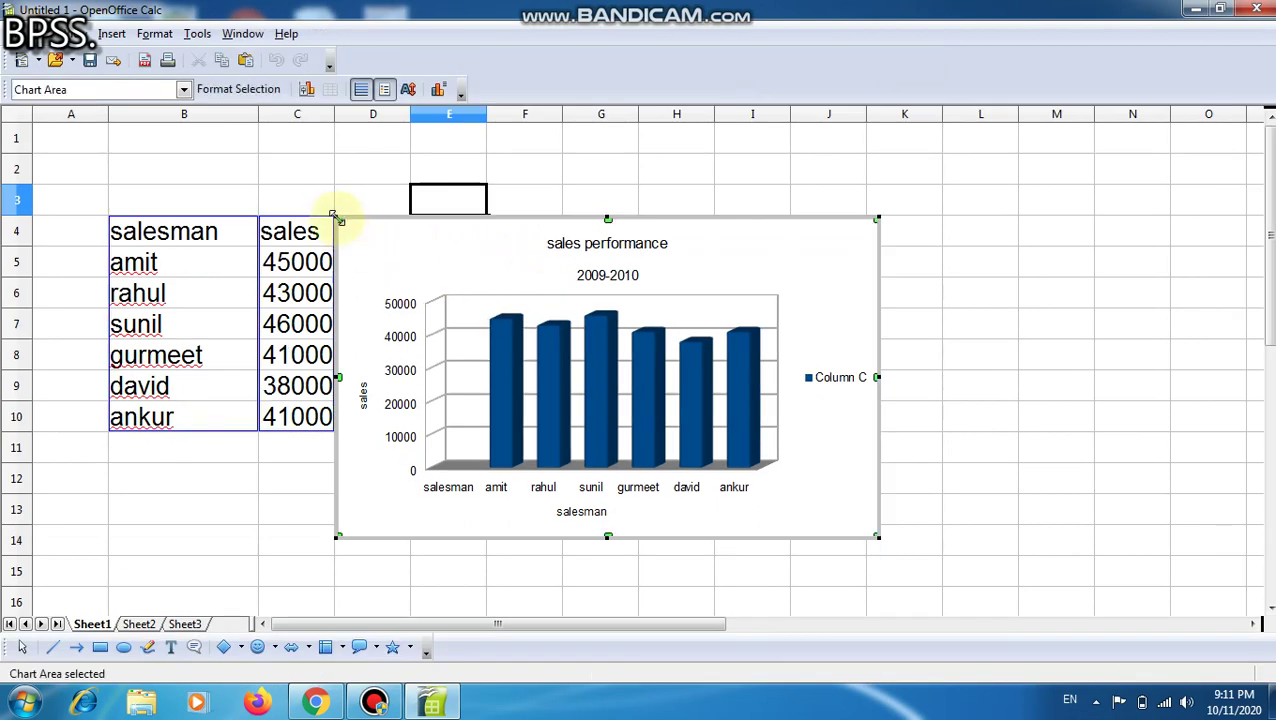
pyautogui.moveTo(363, 229); pyautogui.dragTo(392, 250)
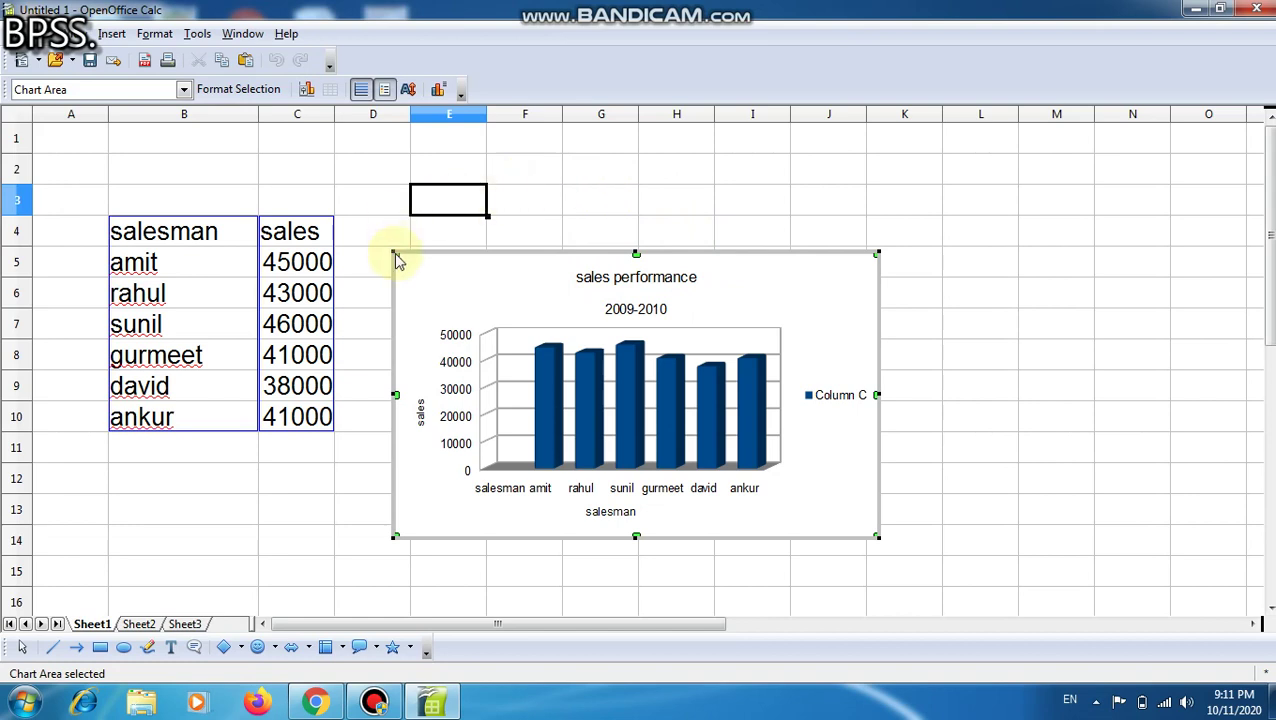
pyautogui.moveTo(405, 252); pyautogui.dragTo(532, 226)
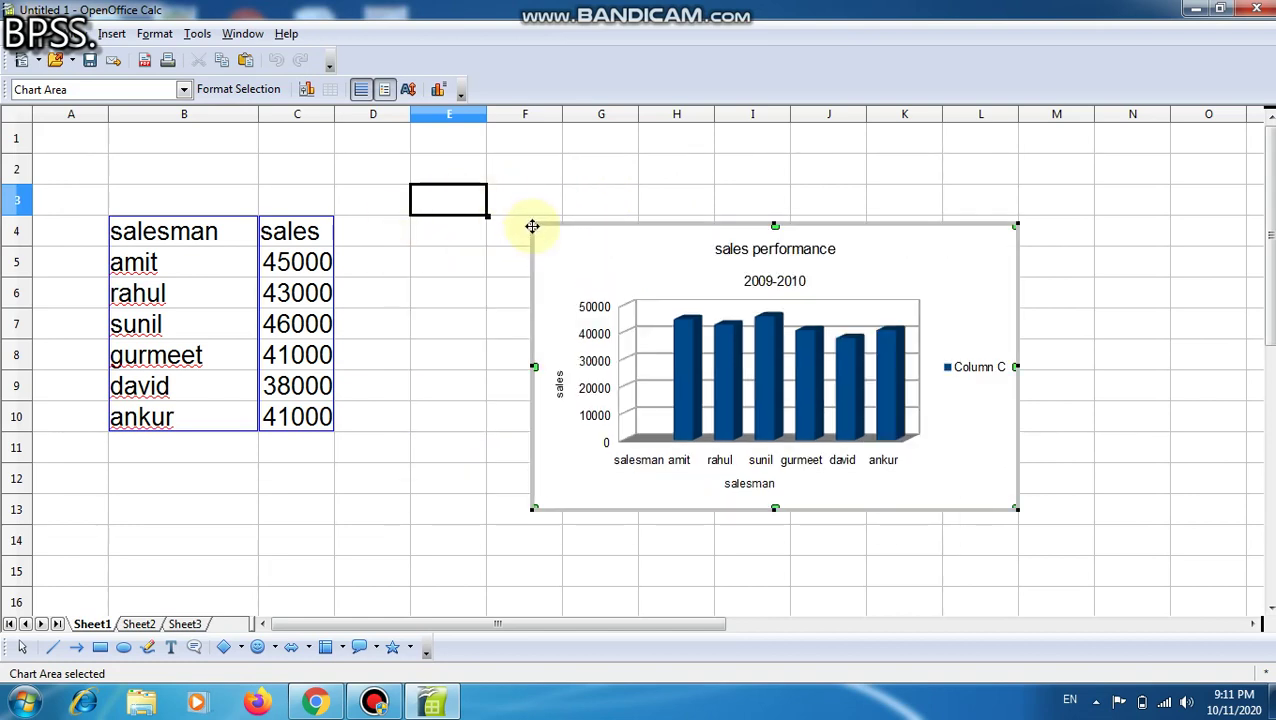